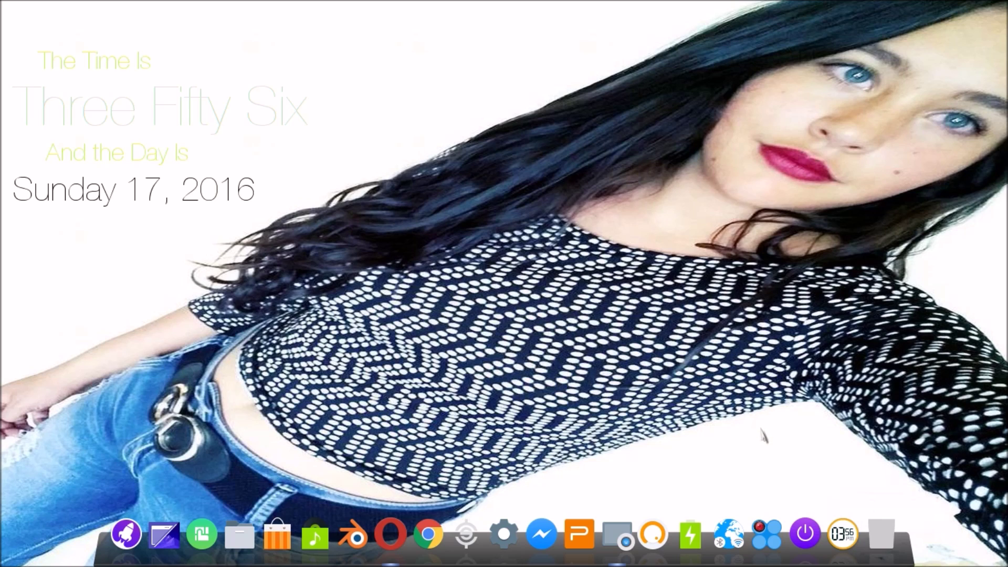
# Open Deepin Store from the dock and search for 'web' apps.
pyautogui.click(278, 533)
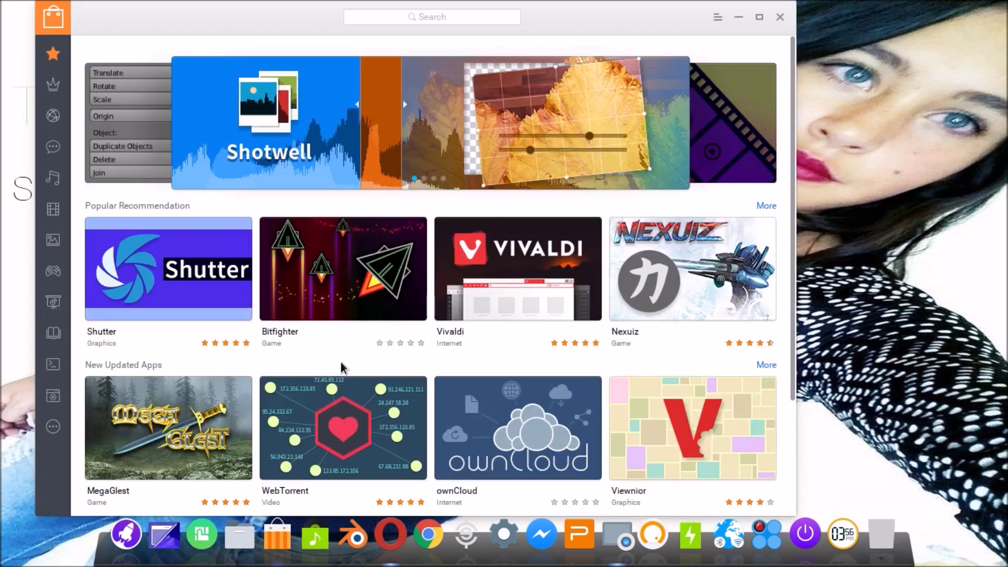
pyautogui.click(424, 17)
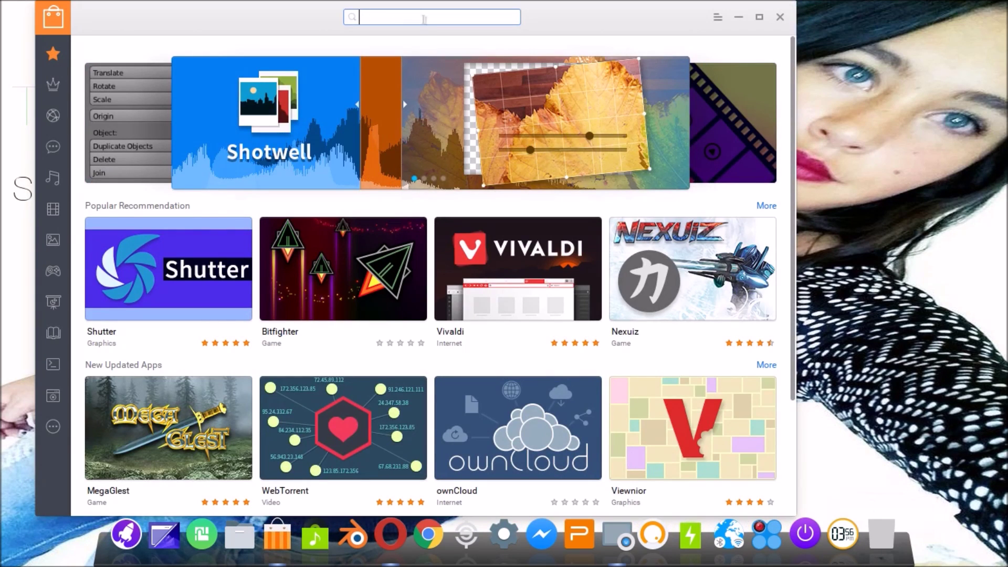
pyautogui.write('web')
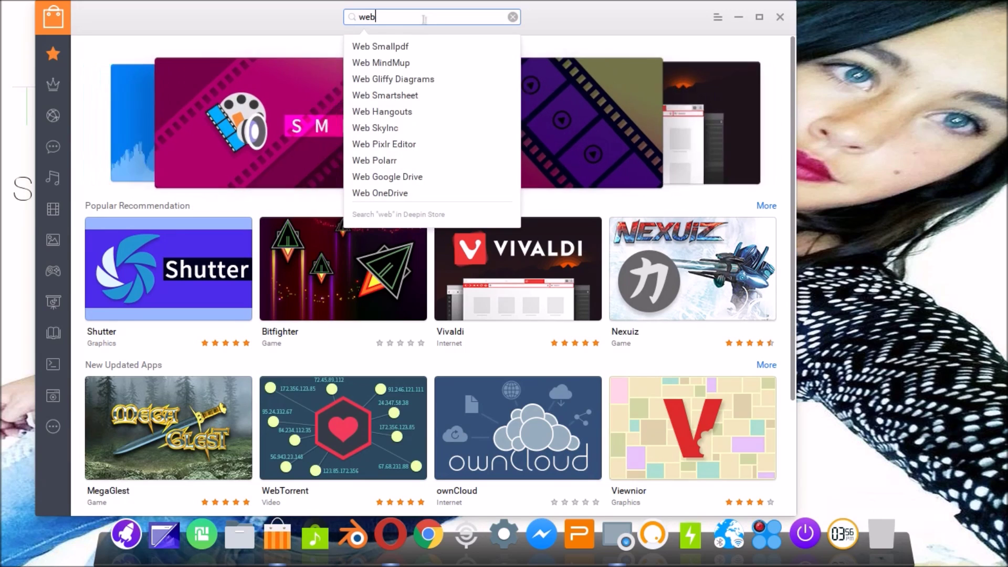
pyautogui.press('Return')
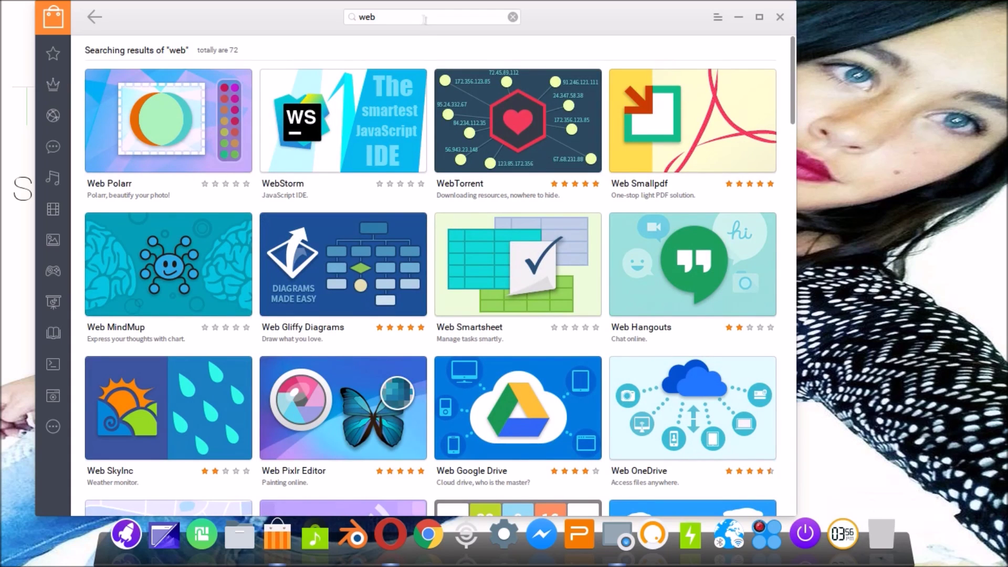
# Start installing Web Google Drive, check the task popup, then close the store.
pyautogui.moveTo(465, 92)
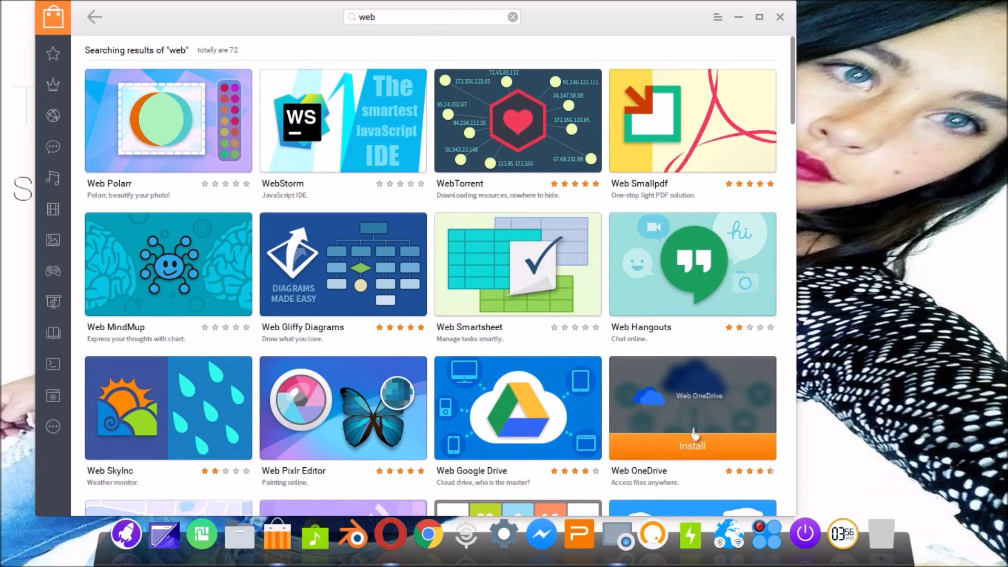
pyautogui.moveTo(517, 422)
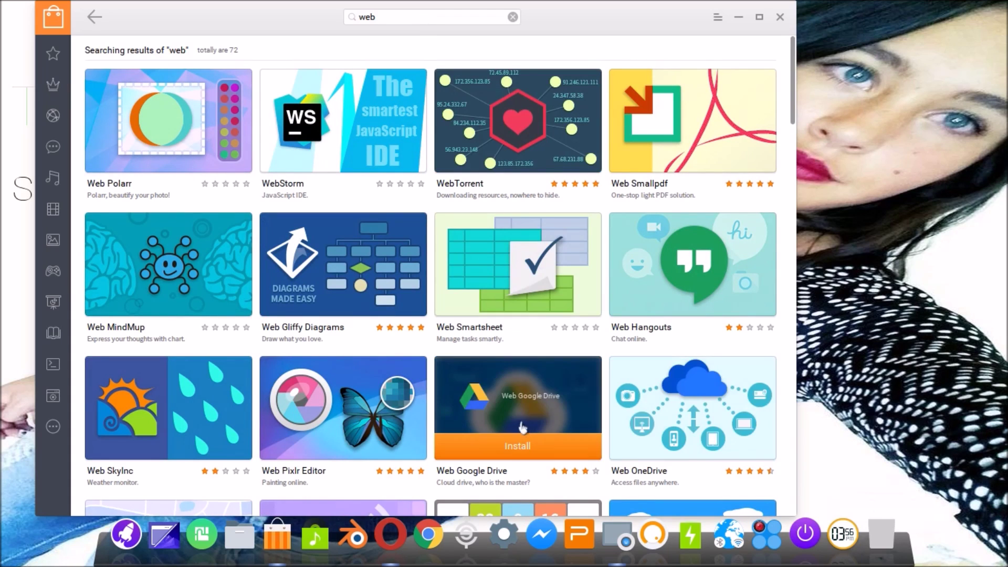
pyautogui.click(479, 454)
pyautogui.click(660, 20)
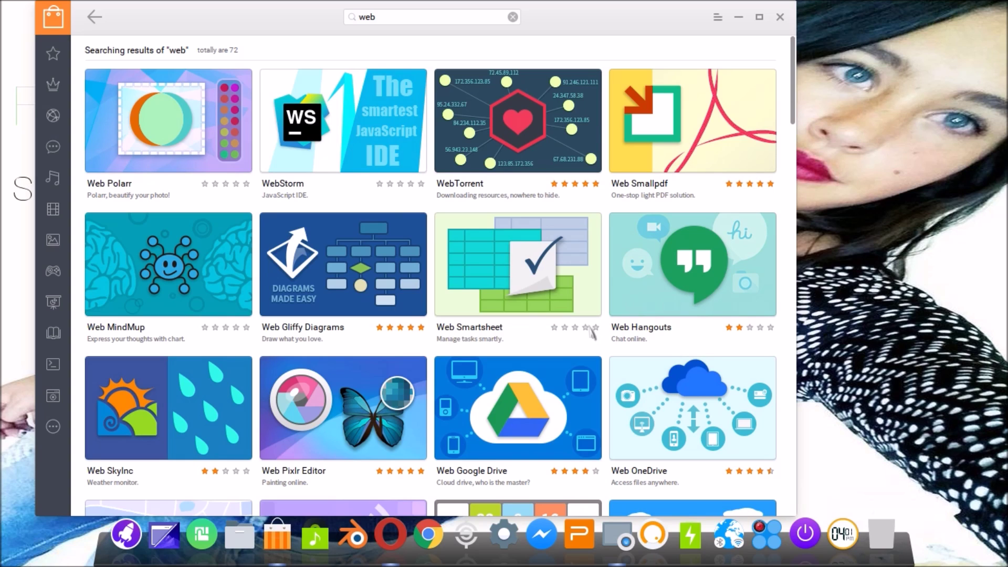
pyautogui.click(780, 17)
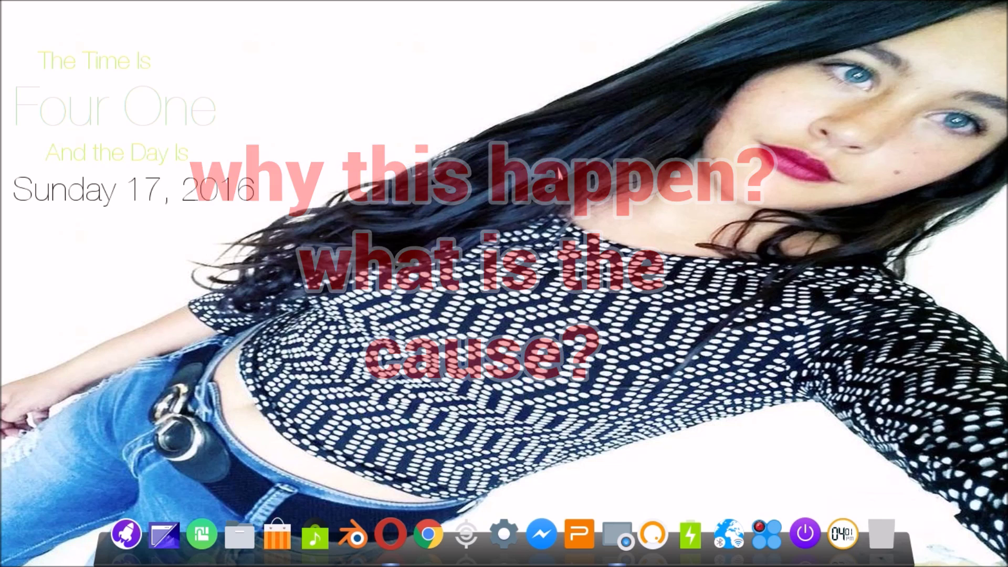
# Open Control Center from the dock to show the Deepin 15.2 System Information page.
pyautogui.click(504, 534)
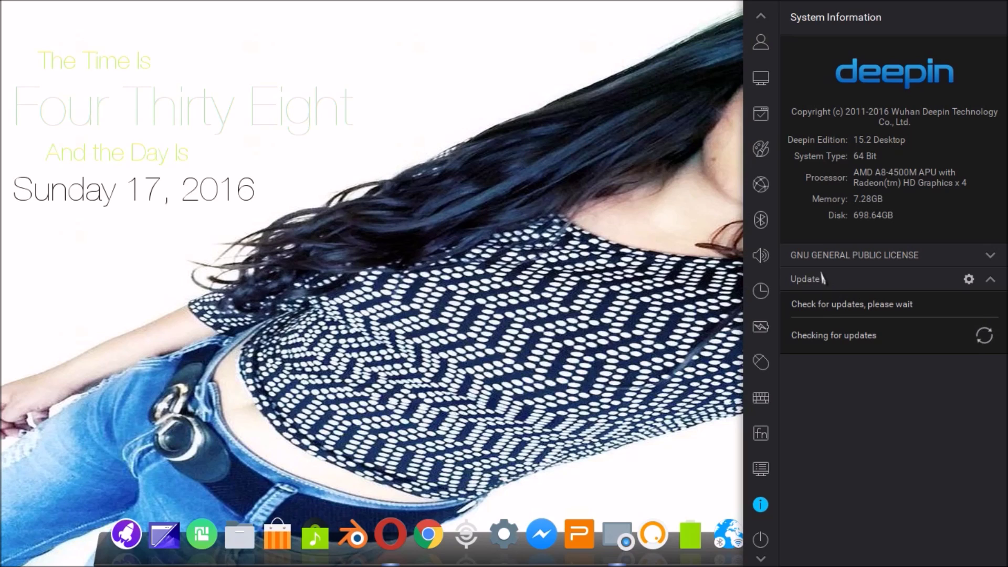
# Collapse the Update section, reopen Control Center, and open the Update gear settings.
pyautogui.click(869, 279)
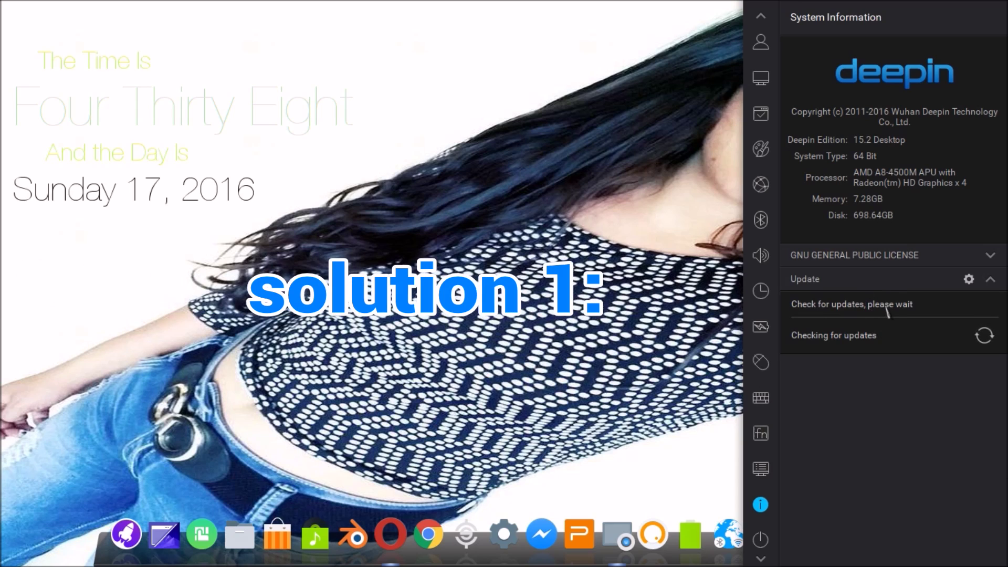
pyautogui.click(856, 287)
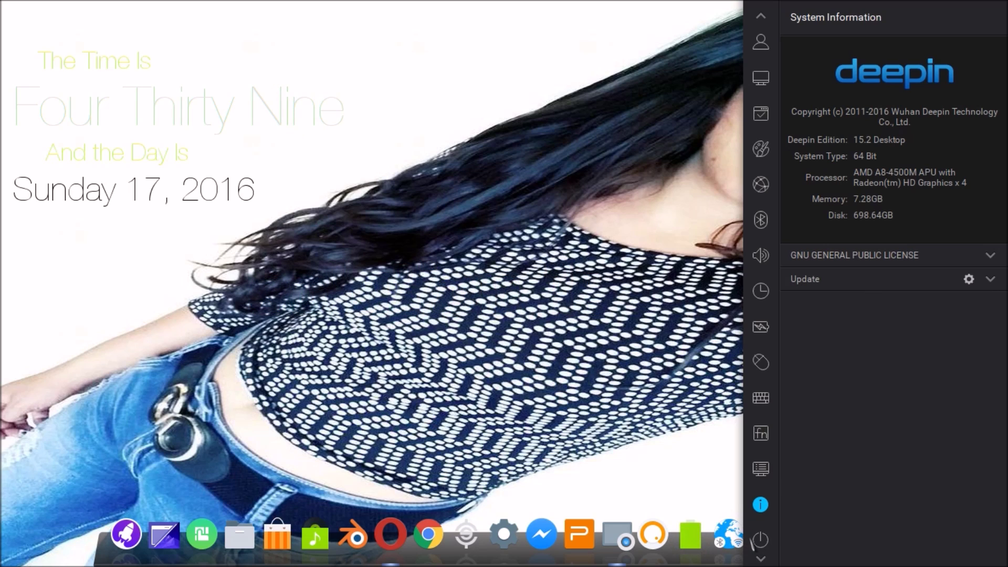
pyautogui.click(715, 525)
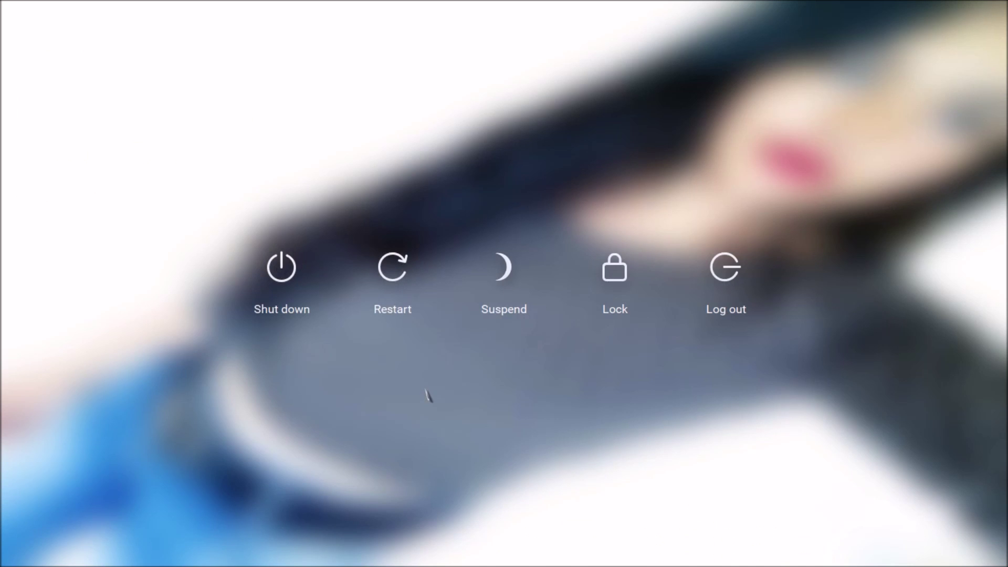
pyautogui.click(427, 395)
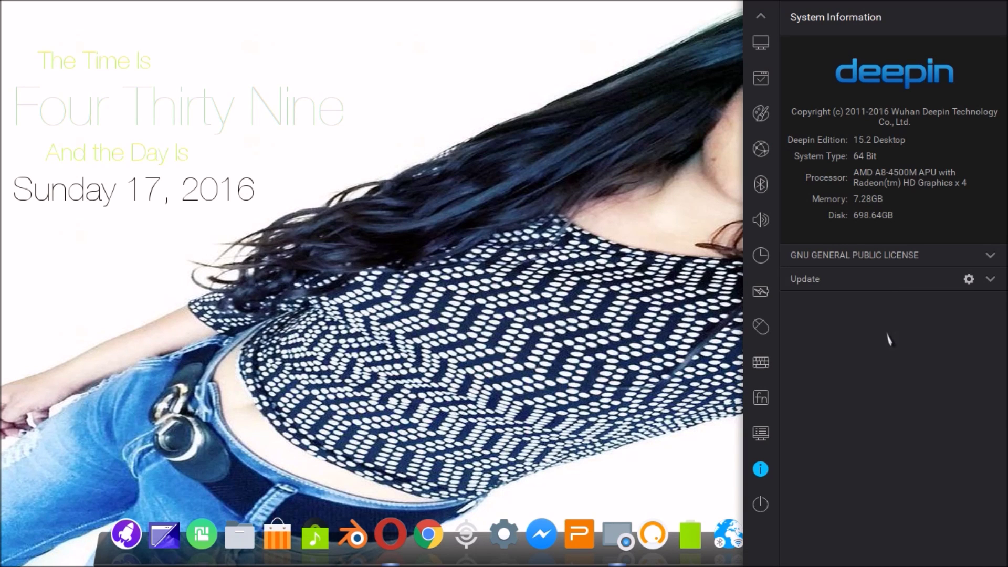
pyautogui.click(969, 280)
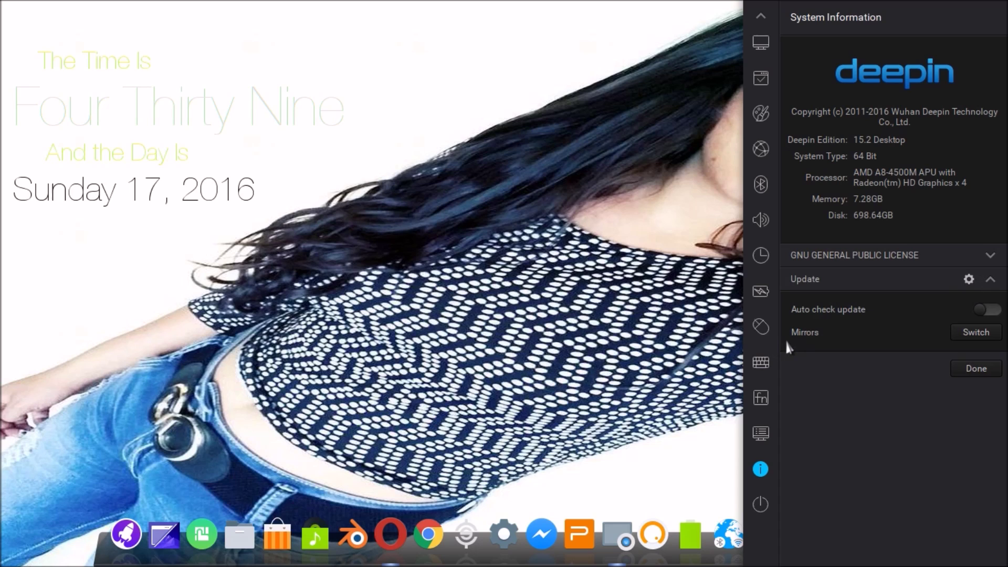
# Switch mirrors and browse the mirror list, with [US] James Madison University current.
pyautogui.click(953, 336)
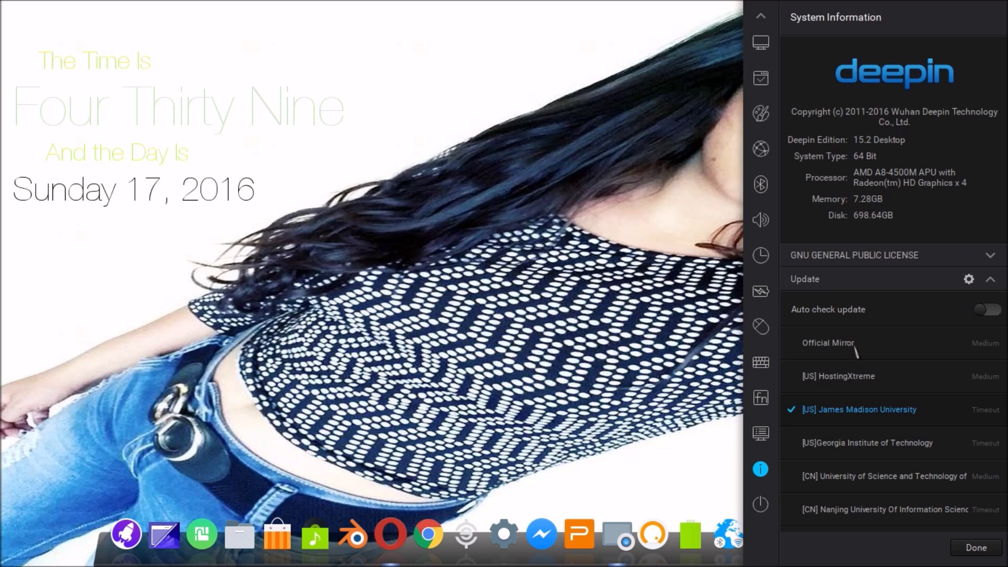
pyautogui.scroll(-5, 855, 350)
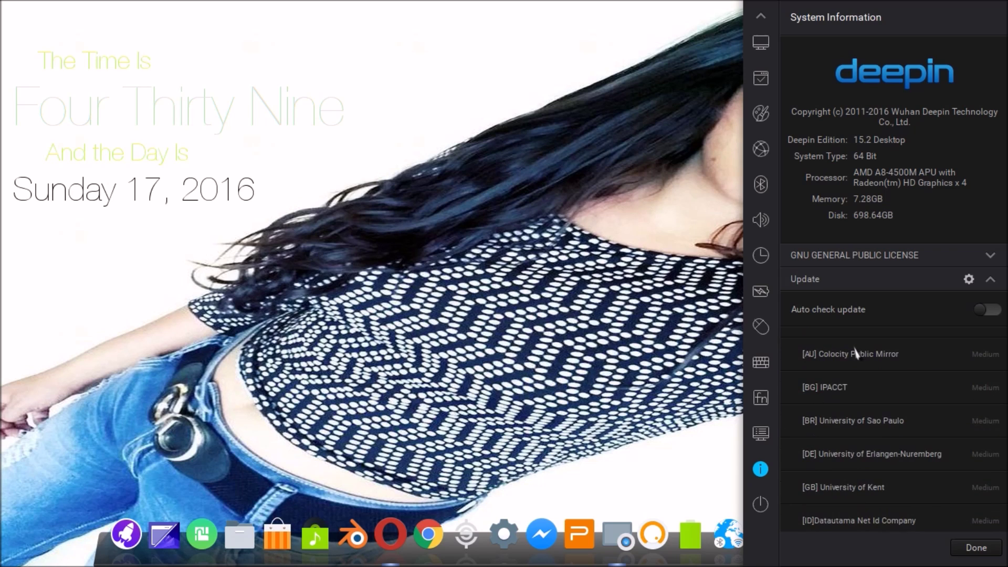
pyautogui.scroll(-3, 855, 352)
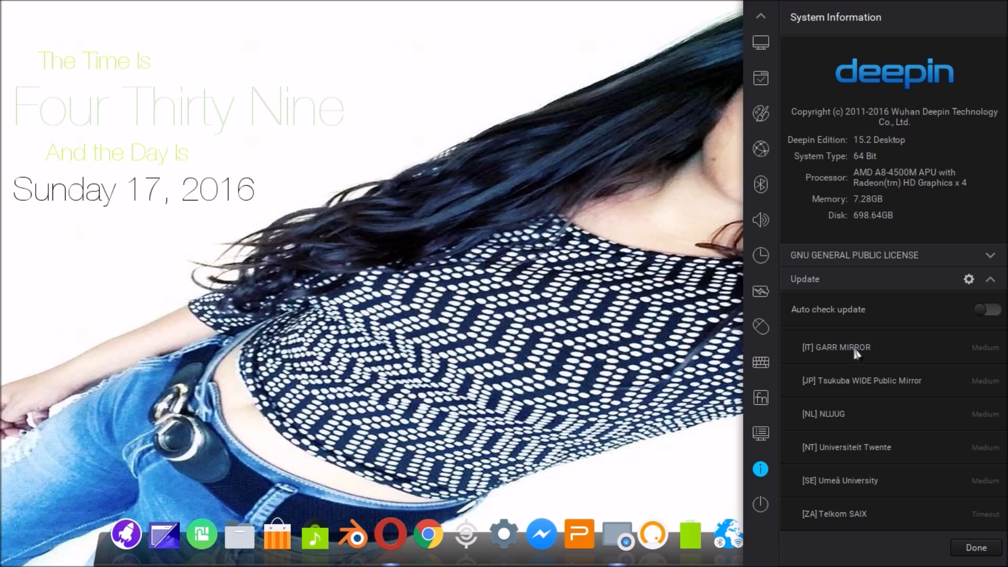
pyautogui.scroll(4, 855, 352)
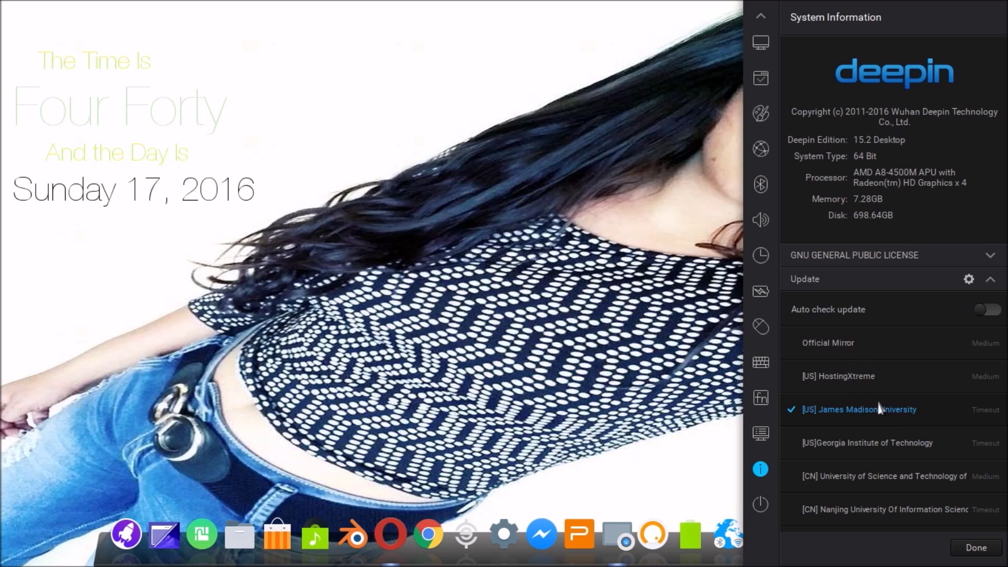
pyautogui.scroll(-5, 868, 409)
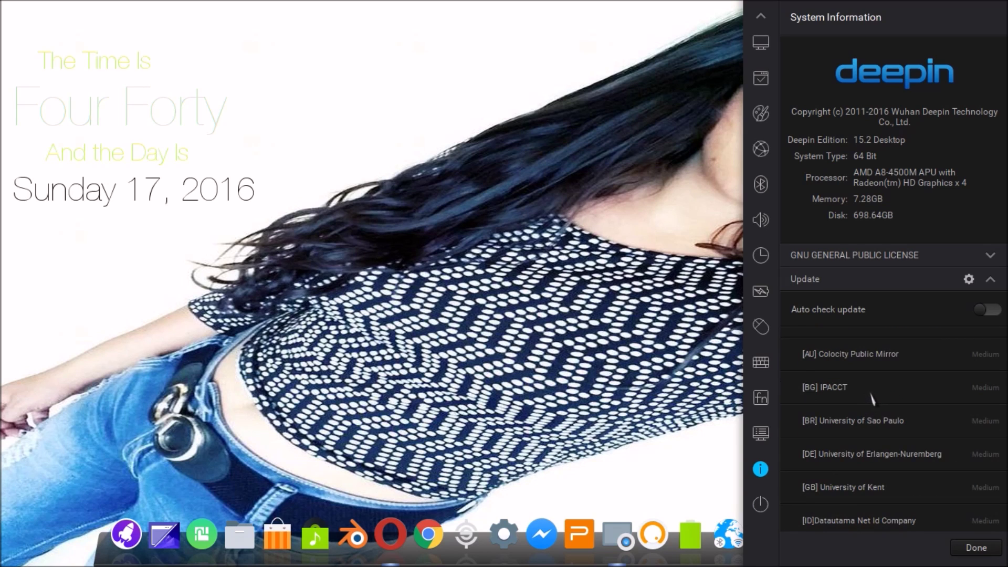
pyautogui.scroll(-5, 872, 399)
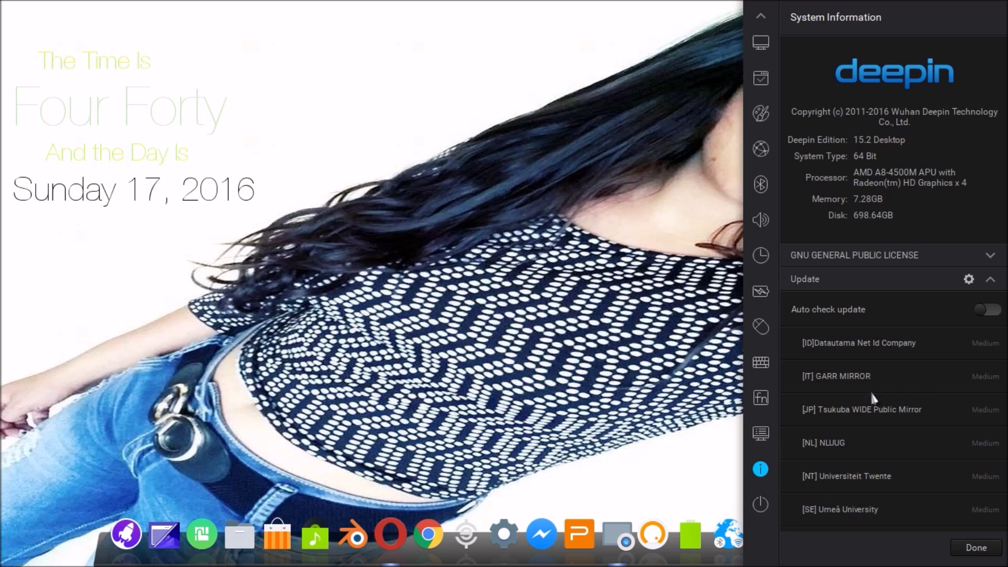
pyautogui.scroll(10, 869, 394)
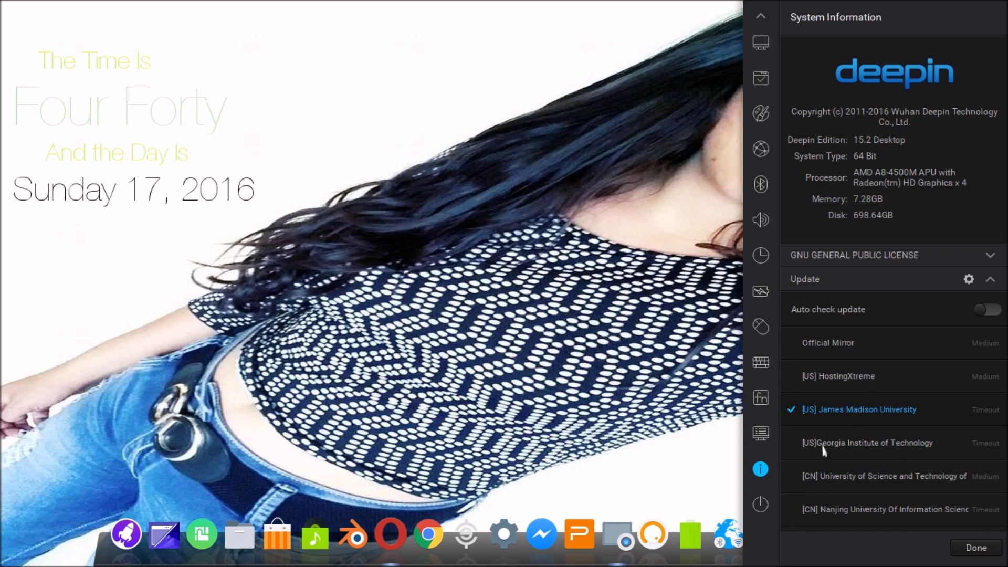
pyautogui.scroll(-5, 811, 446)
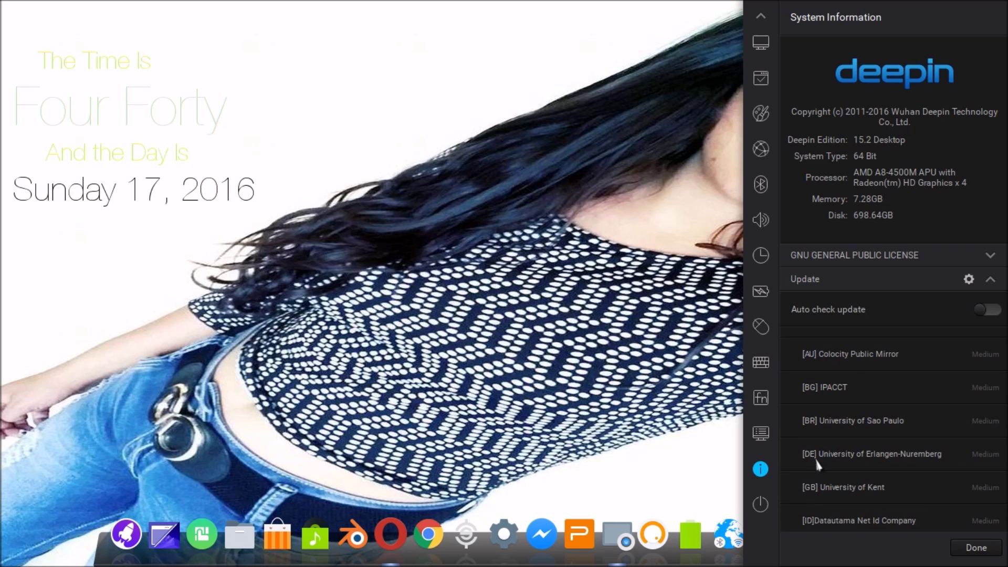
pyautogui.scroll(-4, 822, 472)
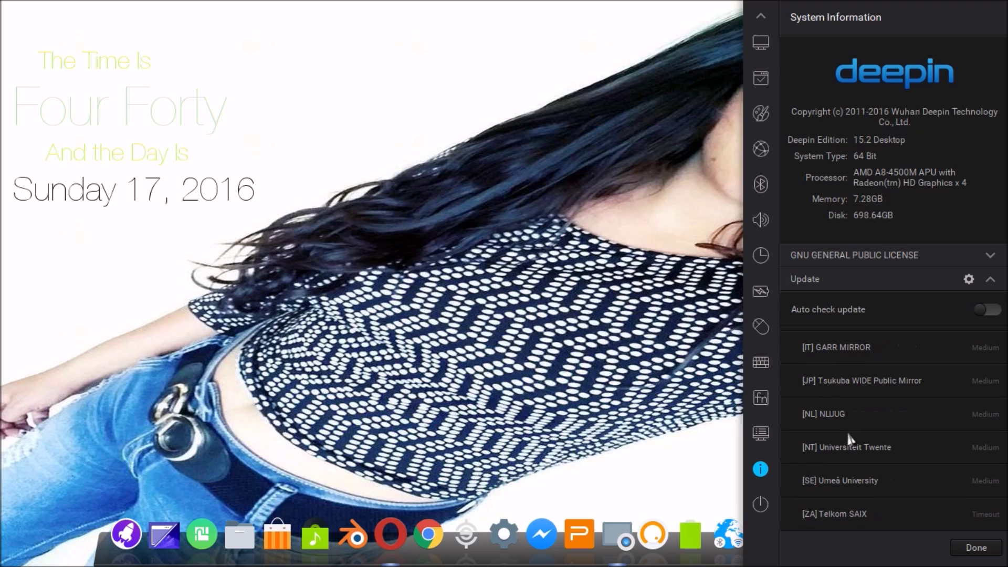
pyautogui.scroll(6, 846, 432)
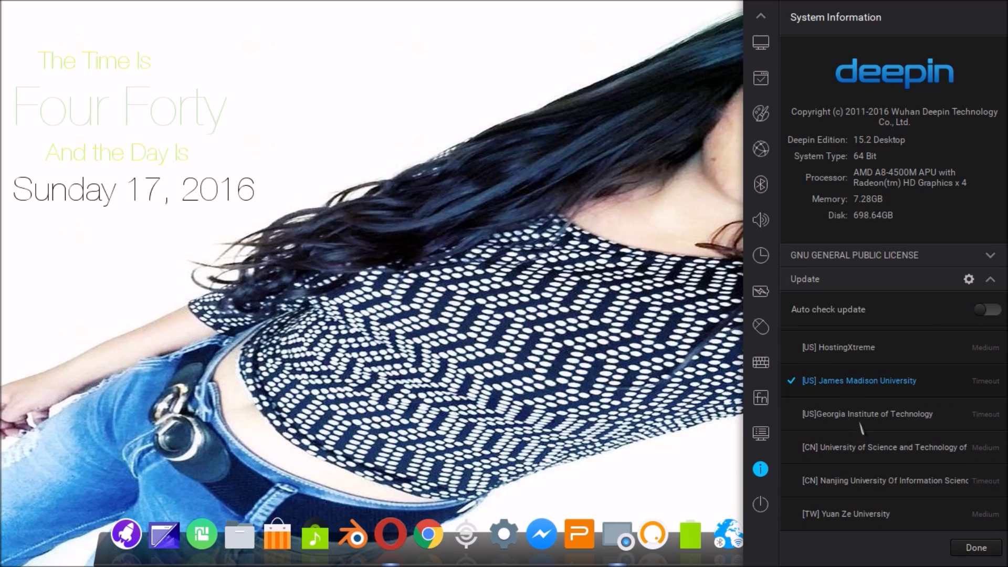
pyautogui.scroll(1, 844, 386)
pyautogui.scroll(-7, 845, 391)
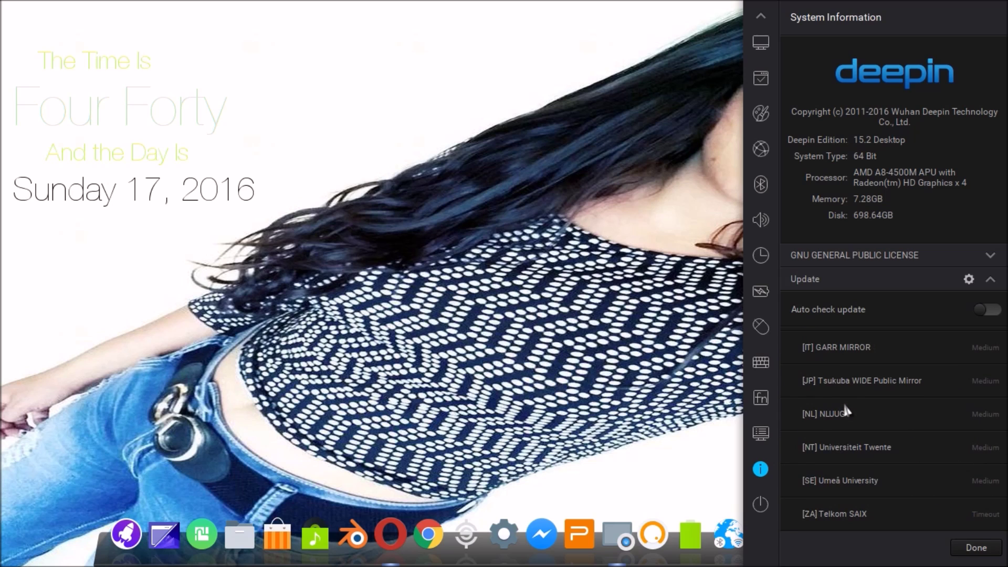
pyautogui.scroll(7, 844, 407)
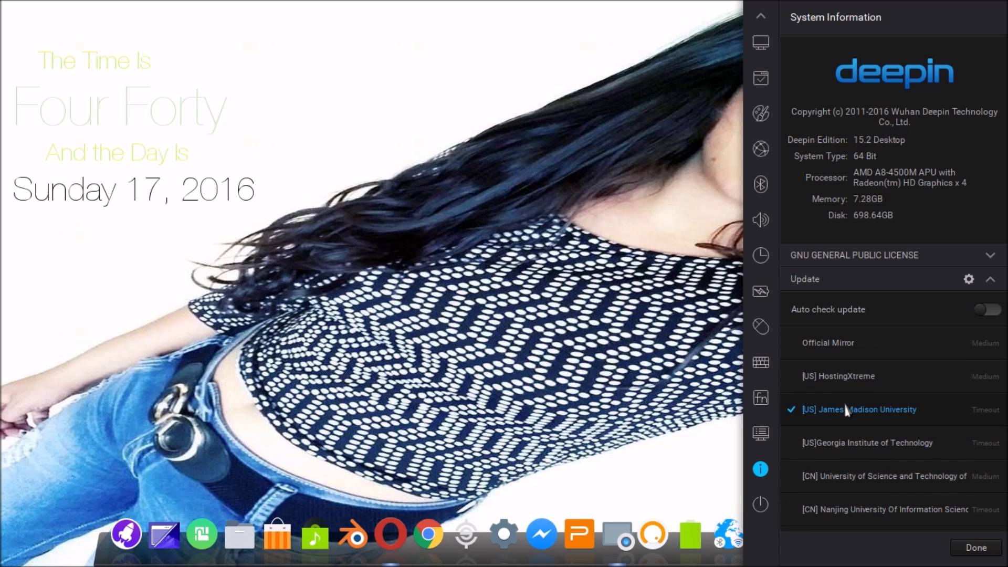
# Toggle Auto check update on and back off, then finish the mirror settings with Done.
pyautogui.click(984, 314)
pyautogui.click(982, 314)
pyautogui.click(975, 547)
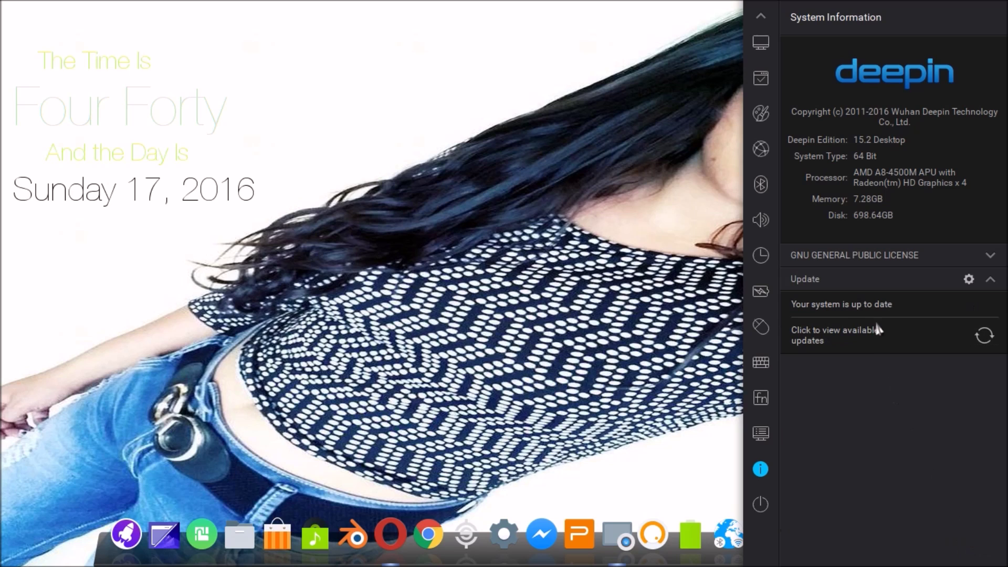
# Go to the settings home, close the panel, and reopen the System Information page.
pyautogui.click(760, 15)
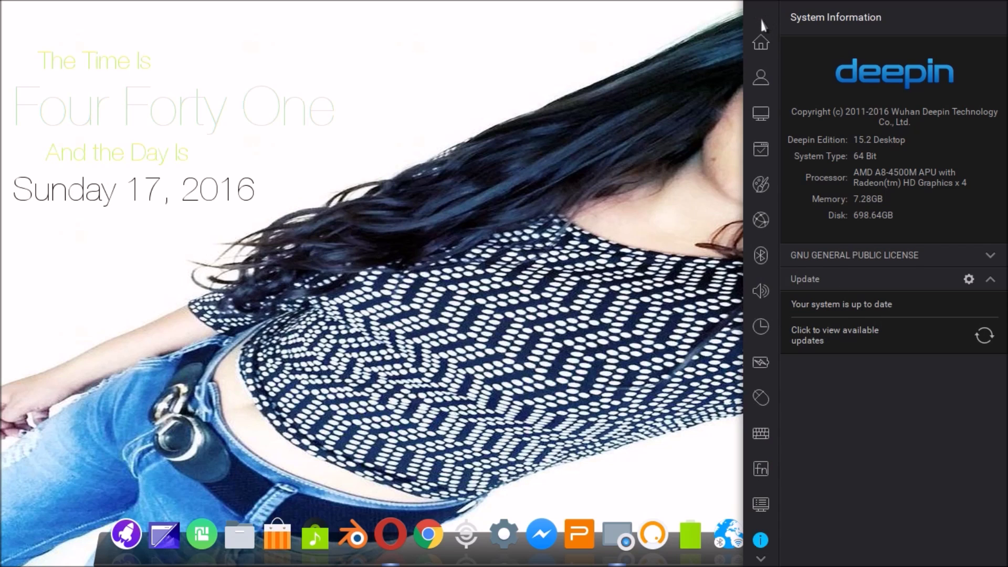
pyautogui.click(760, 45)
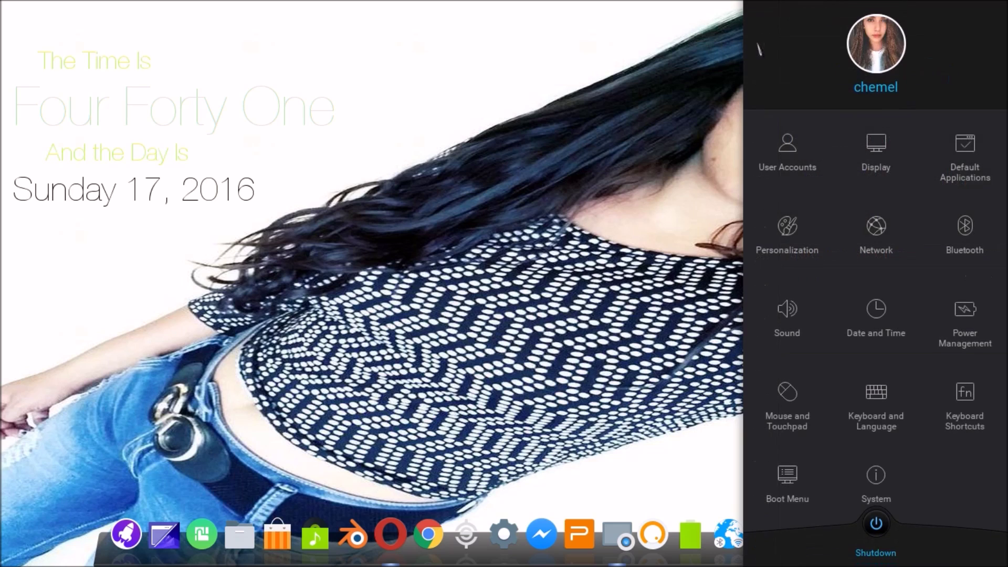
pyautogui.click(668, 103)
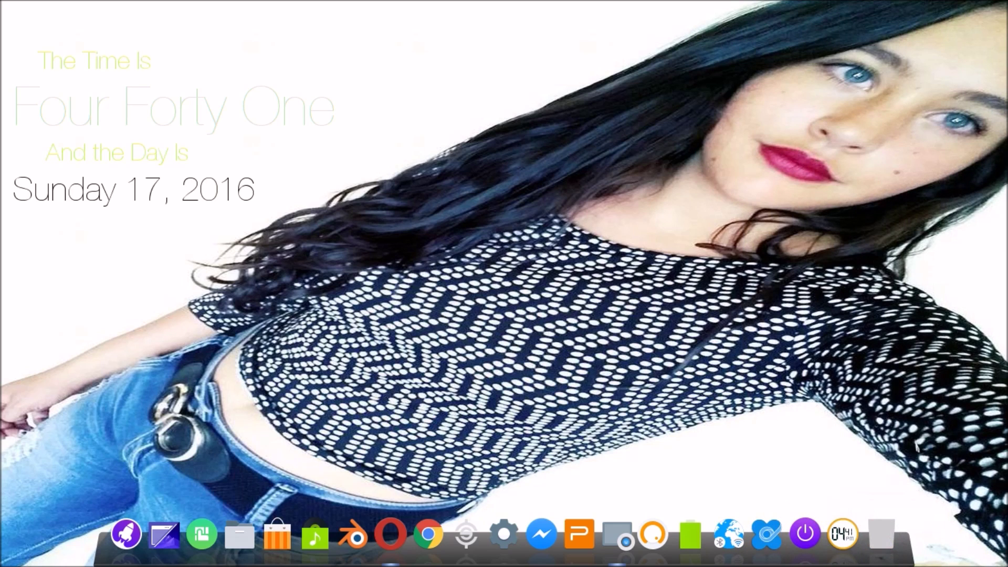
pyautogui.moveTo(1007, 566)
pyautogui.click(896, 494)
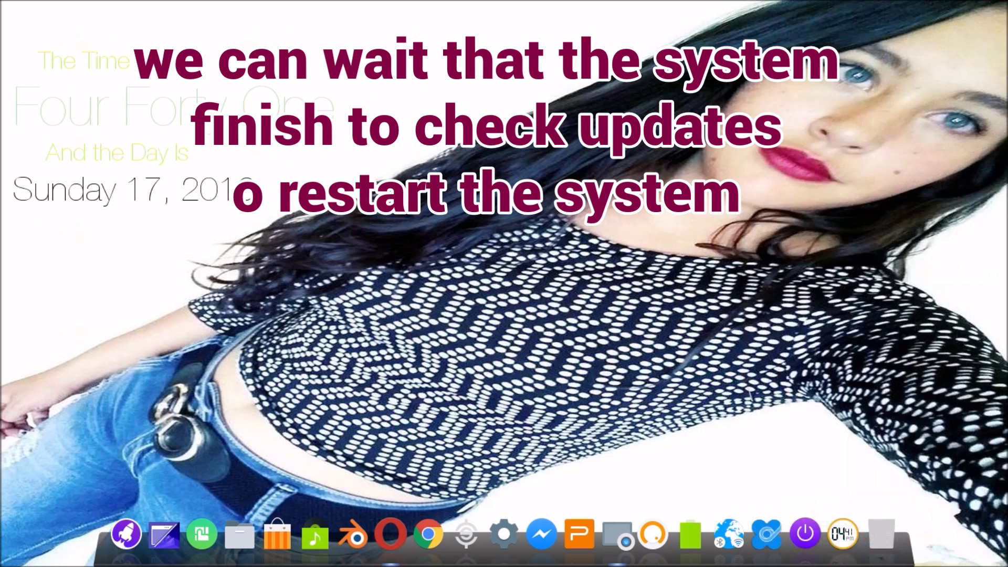
# Restart the computer from the dock's power options.
pyautogui.click(805, 533)
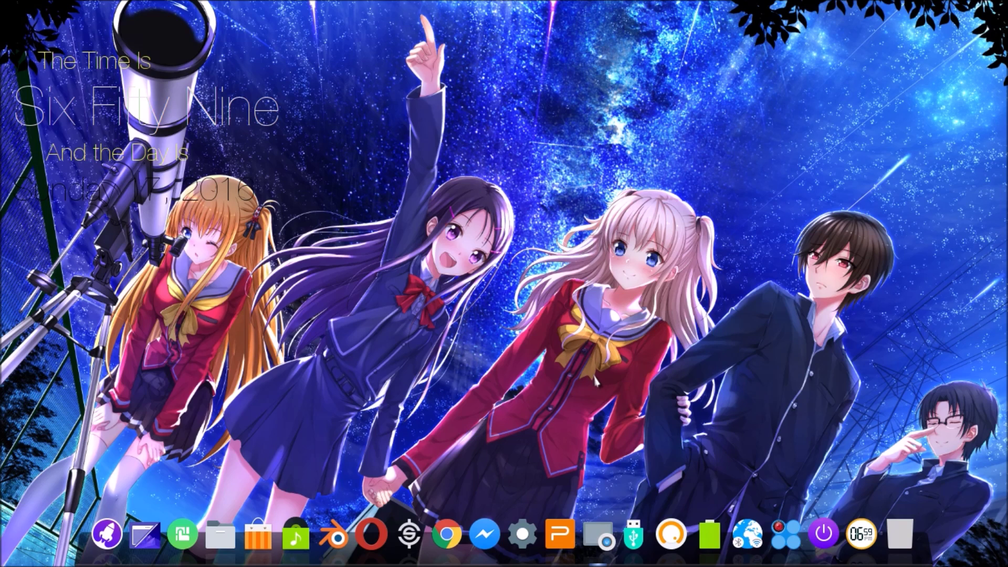
# Launch Deepin Terminal by searching 'ter' in the application launcher.
pyautogui.press('super')
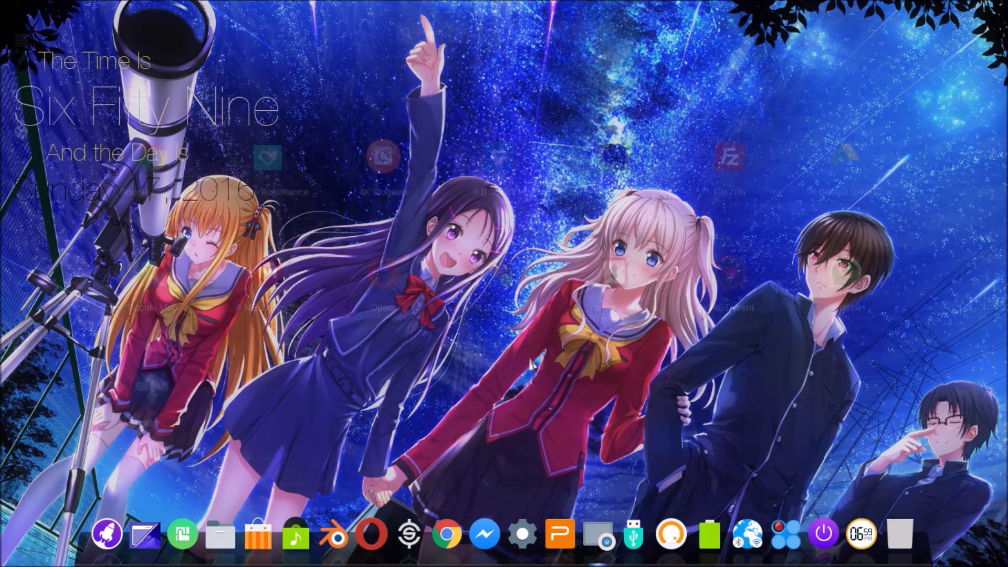
pyautogui.write('ter')
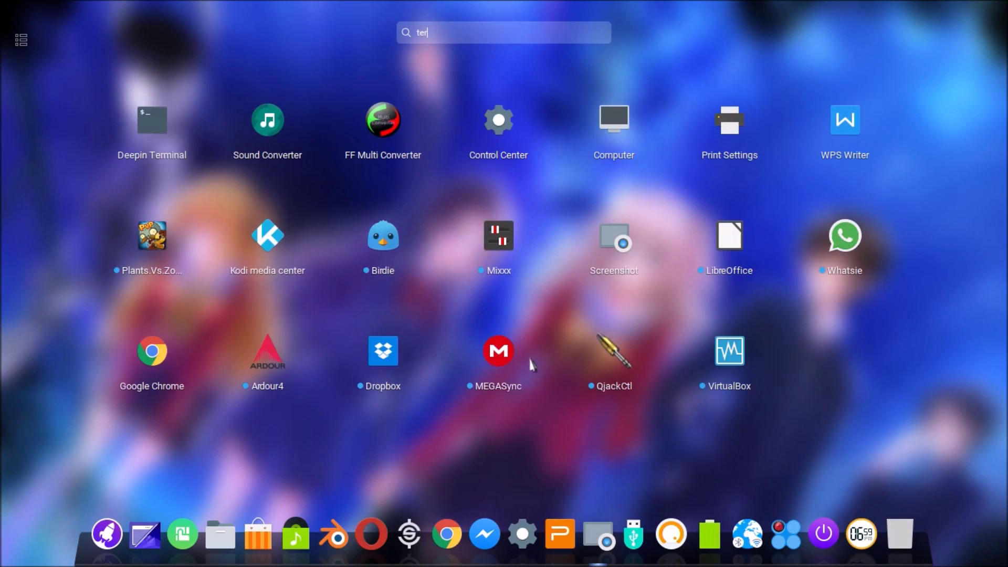
pyautogui.press('Return')
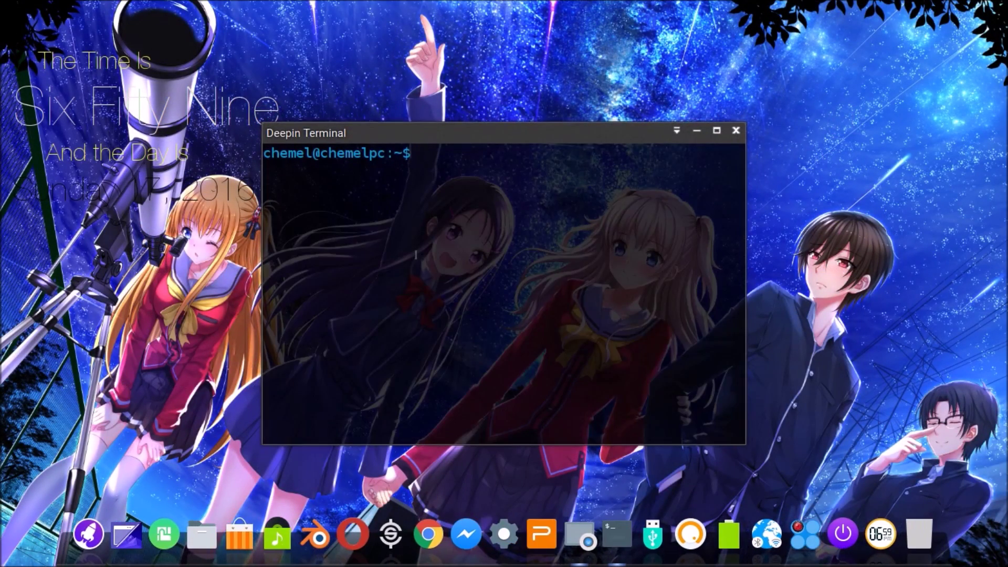
# Run 'sudo apt-get update' with the administrator password, then close the terminal.
pyautogui.write('sudo ap')
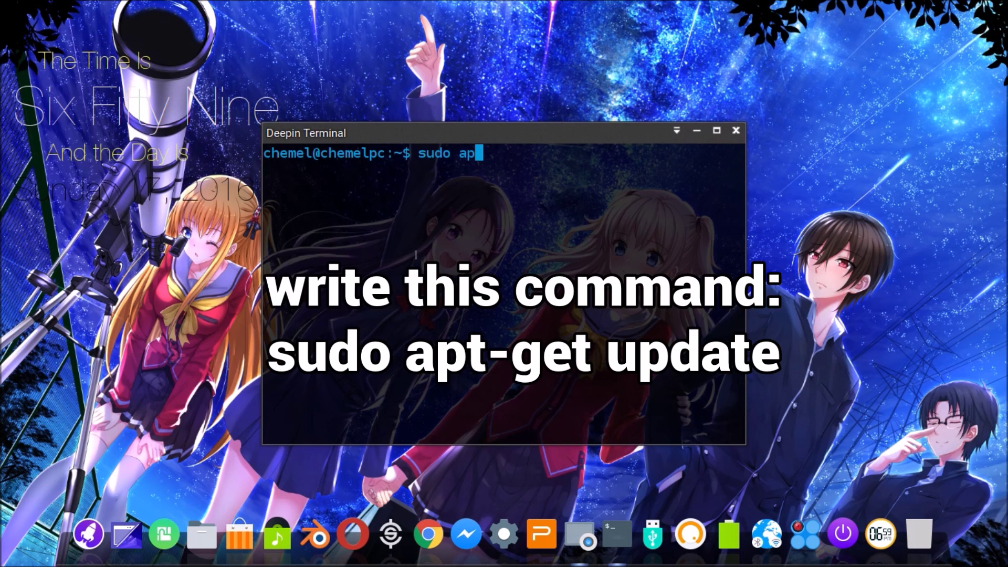
pyautogui.write('t-get u')
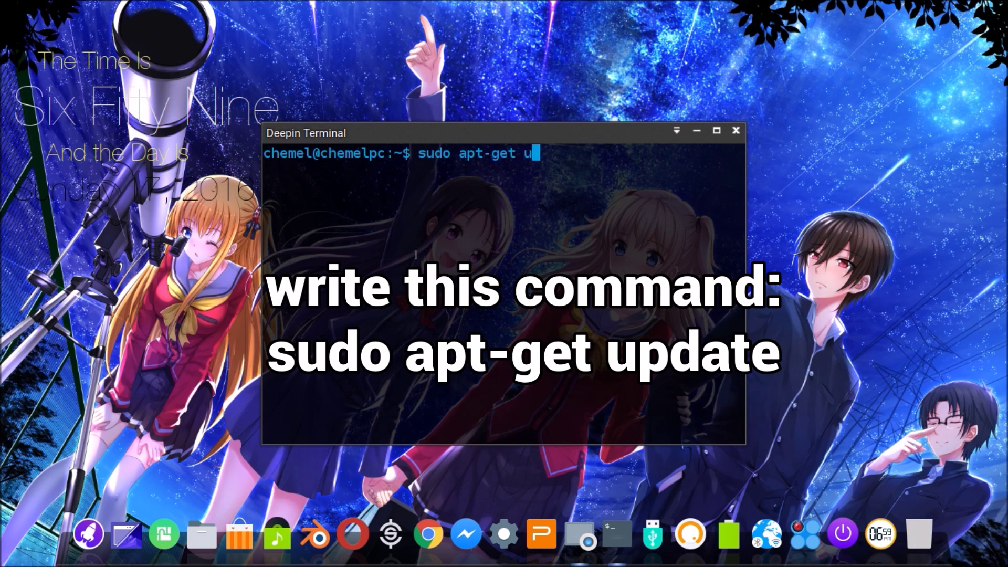
pyautogui.write('pdate')
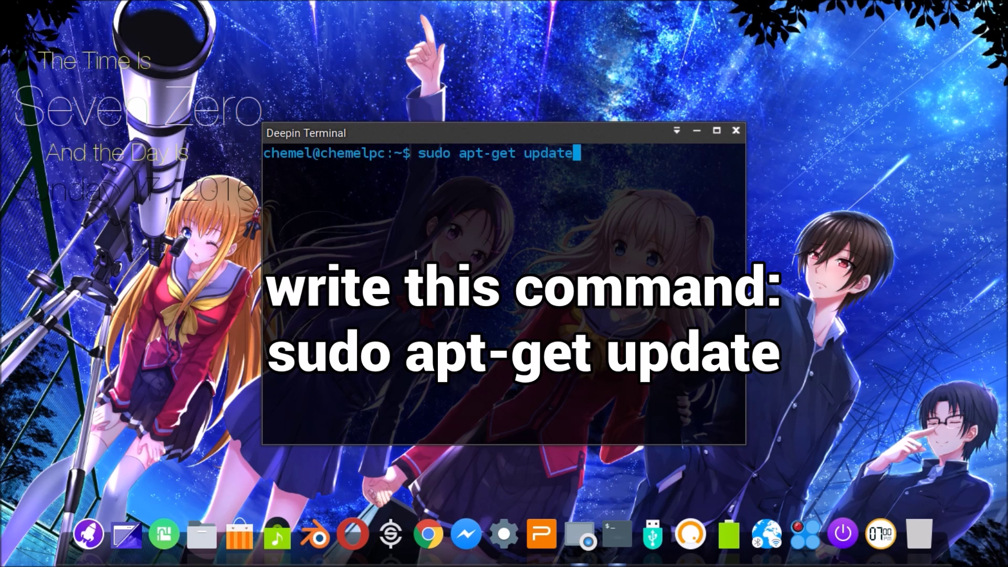
pyautogui.press('Return')
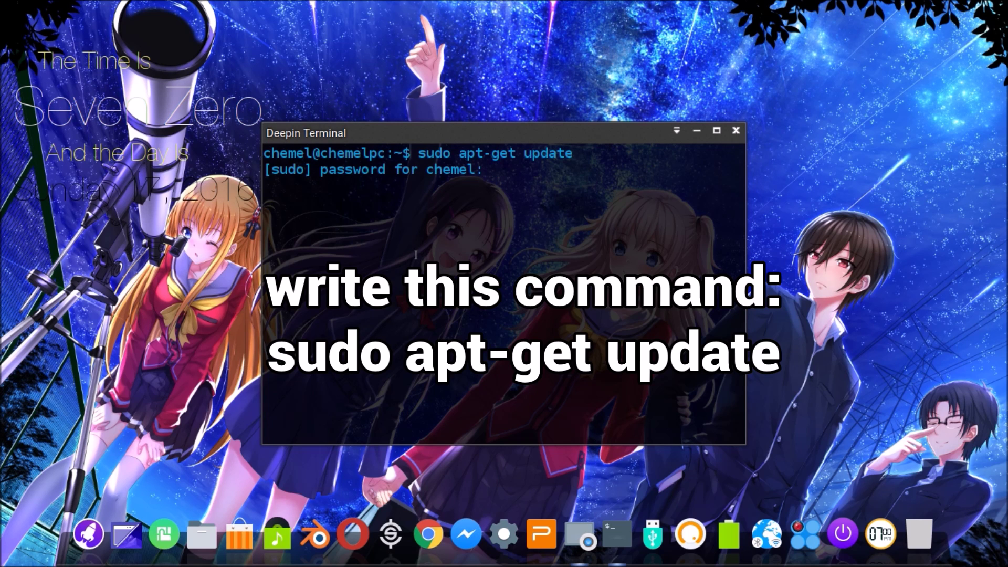
pyautogui.press('Return')
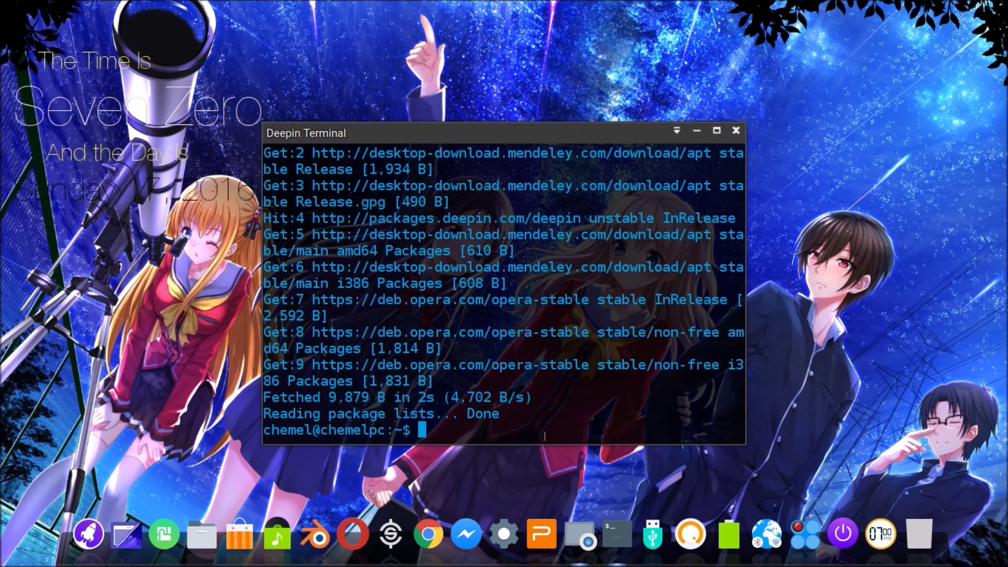
pyautogui.click(736, 131)
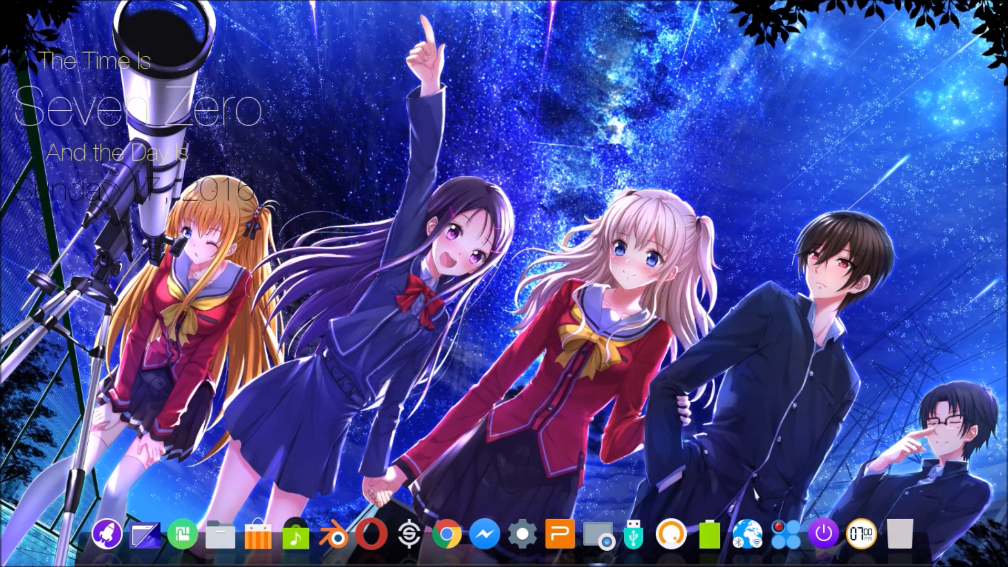
# Reopen Deepin Store from the dock and search for 'web' apps.
pyautogui.rightClick(786, 537)
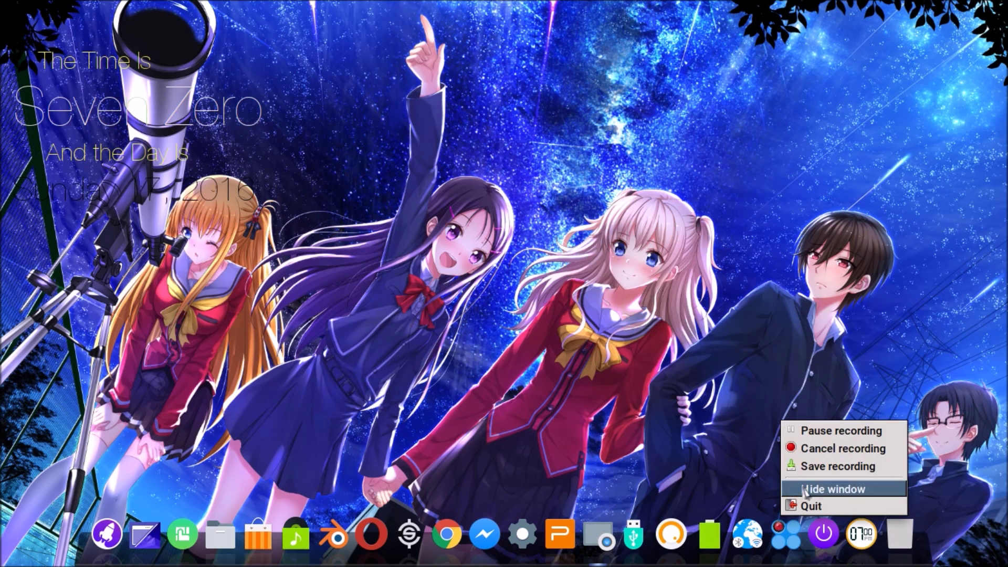
pyautogui.click(822, 469)
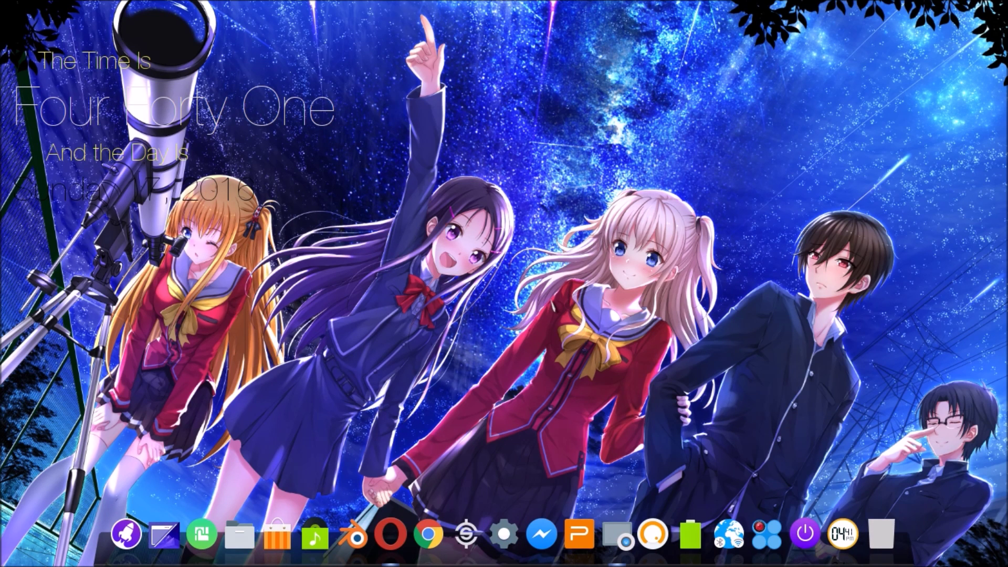
pyautogui.click(277, 534)
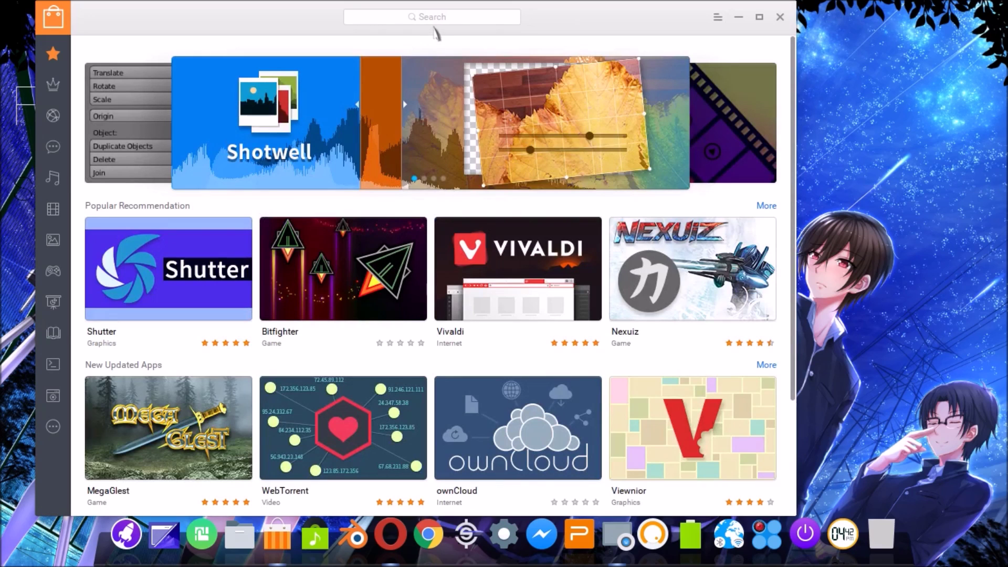
pyautogui.click(441, 20)
pyautogui.write('web')
pyautogui.press('Return')
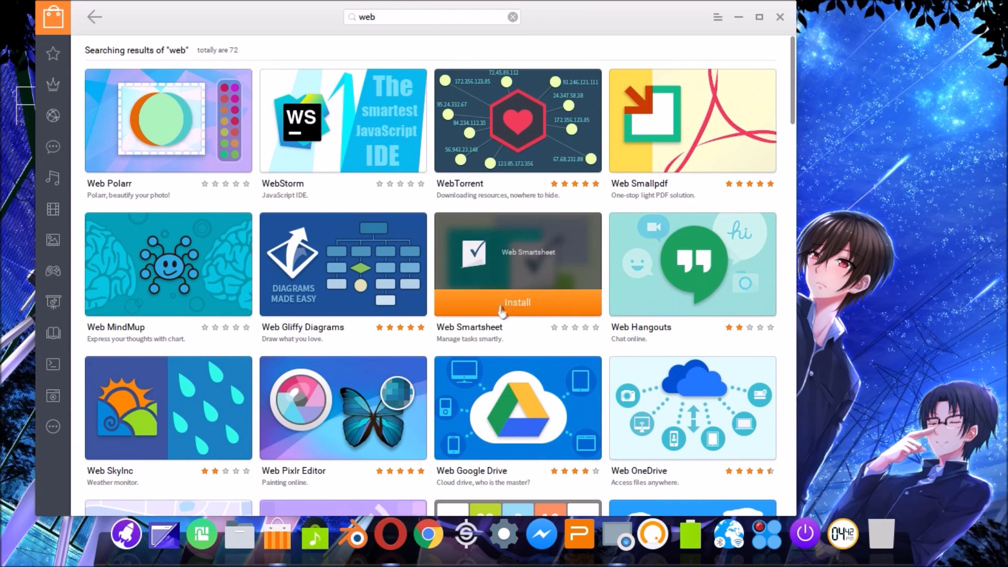
# Install Web Smartsheet and check its download progress.
pyautogui.moveTo(503, 306)
pyautogui.click(505, 308)
pyautogui.click(663, 20)
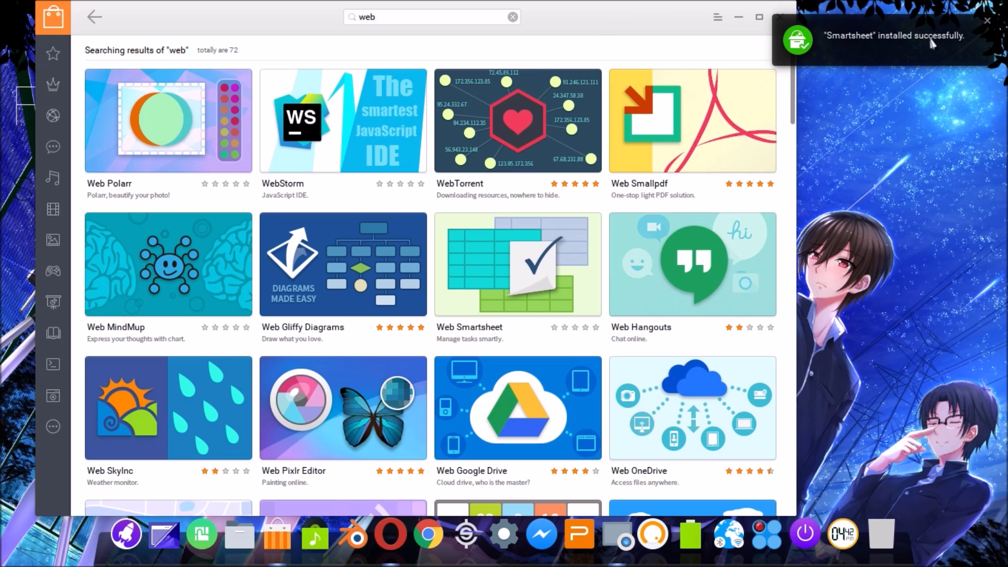
# Dismiss the install notice, check updates in Control Center, then close it and the store.
pyautogui.click(986, 21)
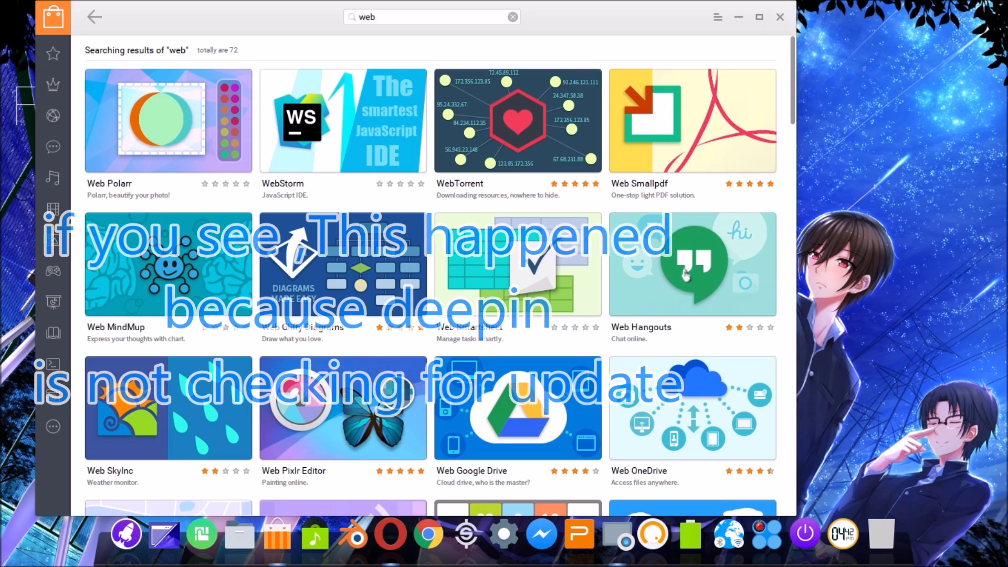
pyautogui.click(503, 534)
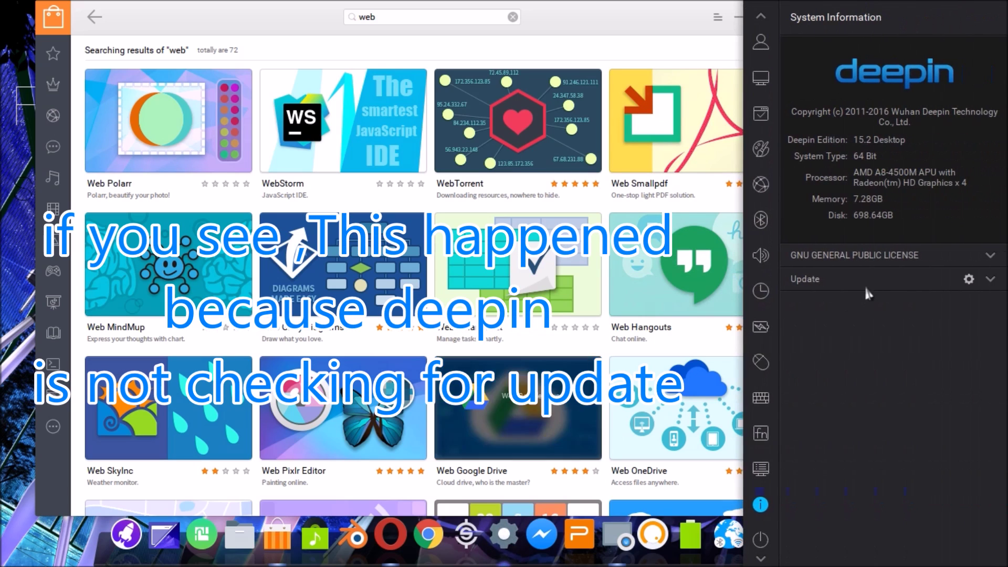
pyautogui.click(857, 286)
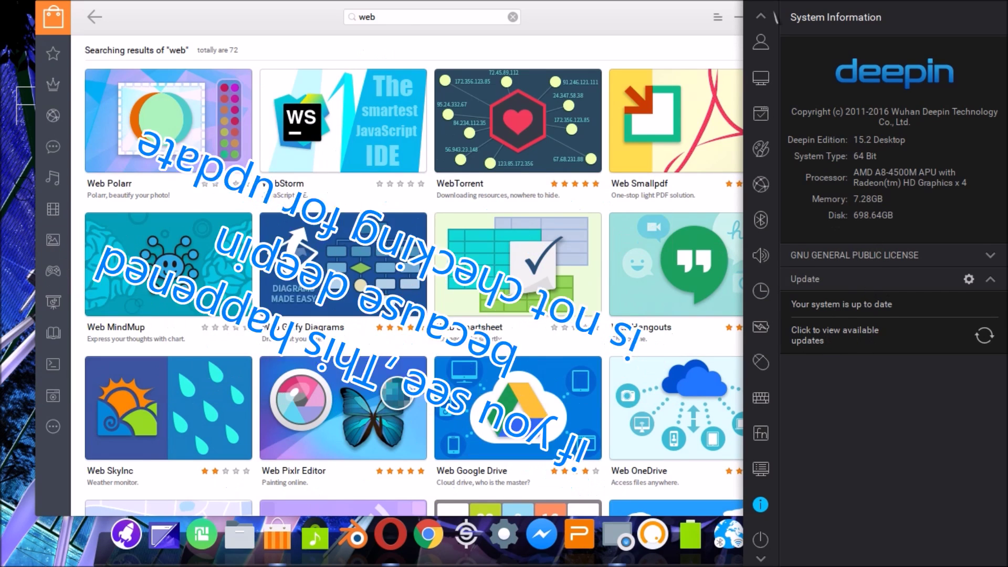
pyautogui.click(650, 17)
pyautogui.click(780, 17)
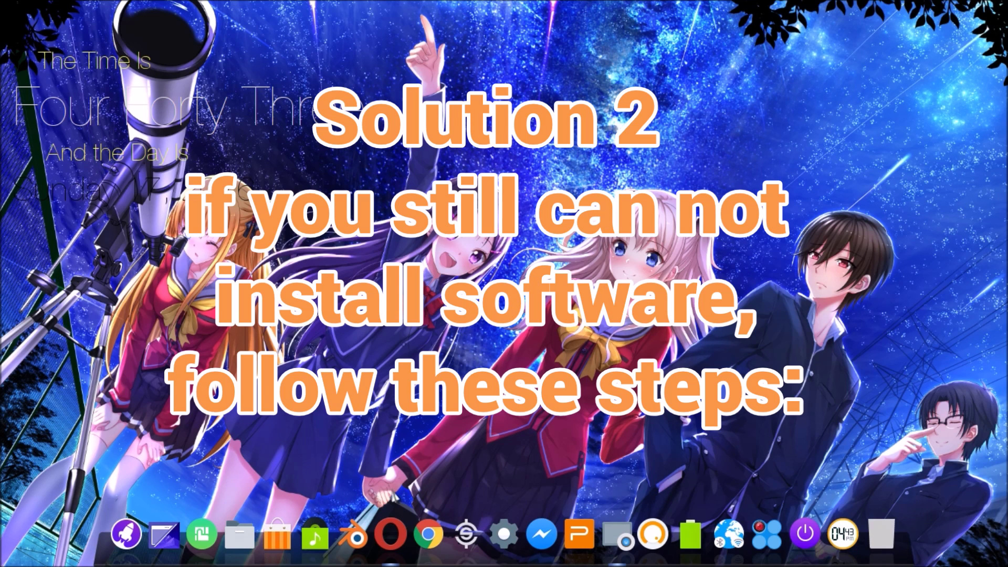
# Show the 'store' Google Docs document with the apt commands in Opera, then open the launcher.
pyautogui.moveTo(392, 524)
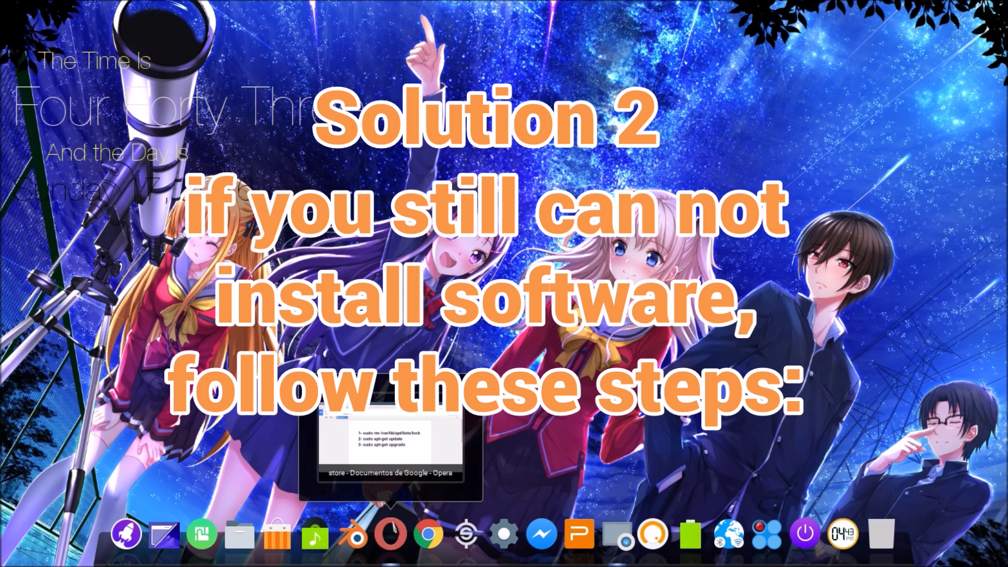
pyautogui.click(392, 525)
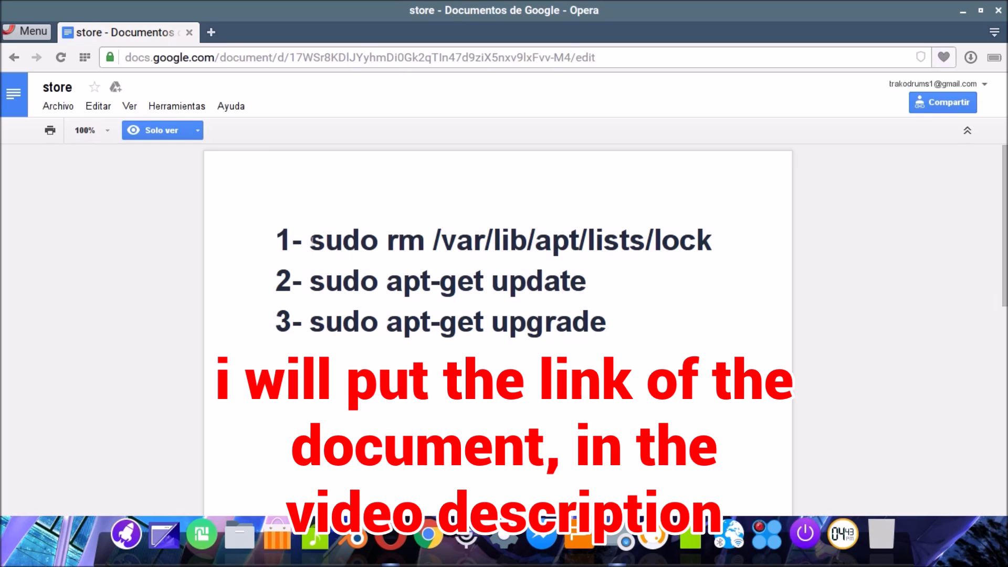
pyautogui.press('super')
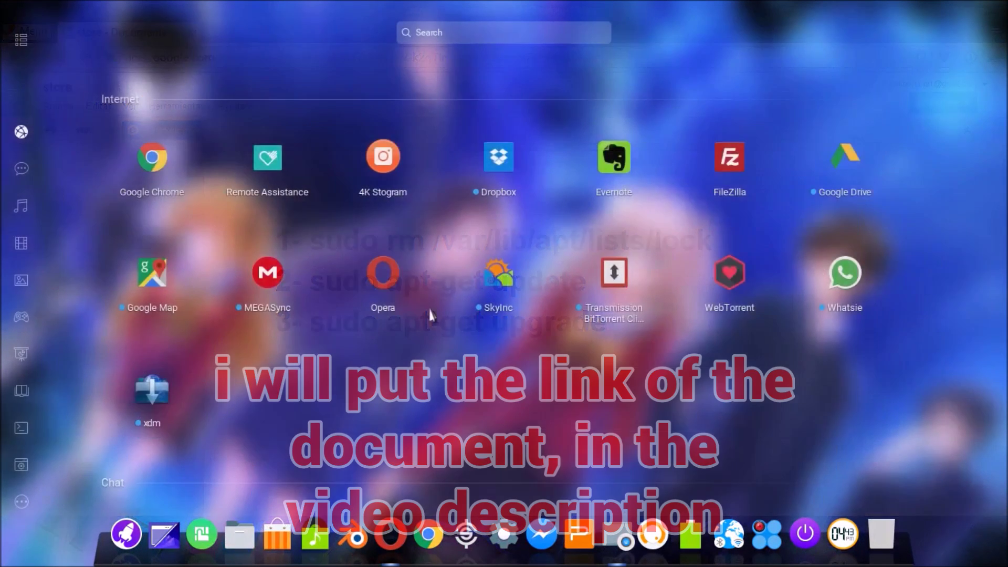
# Launch Deepin Terminal and paste 'sudo rm /var/lib/apt/lists/lock' from the document at its prompt.
pyautogui.write('ter')
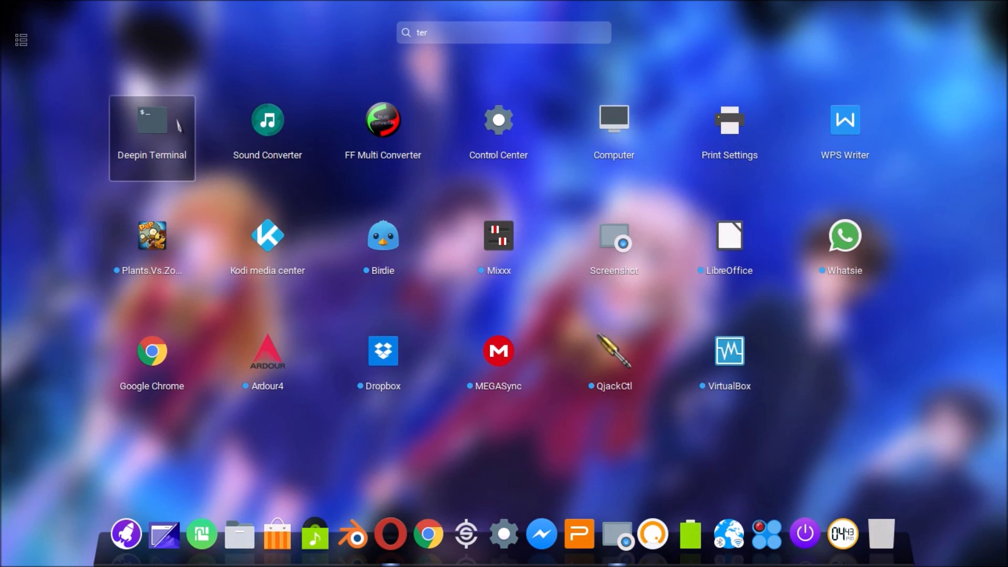
pyautogui.press('Return')
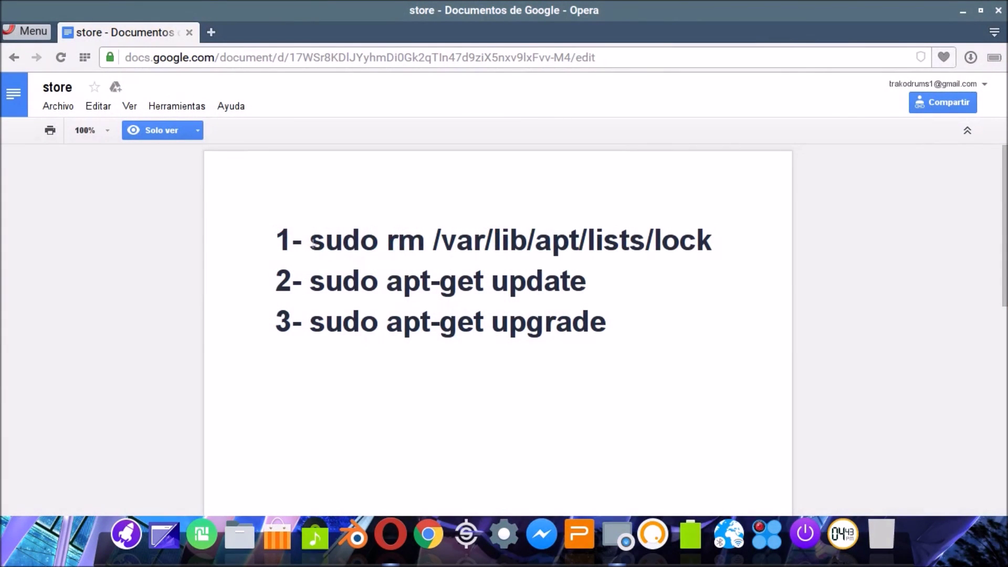
pyautogui.moveTo(310, 241); pyautogui.dragTo(715, 231)
pyautogui.press('cmd+c')
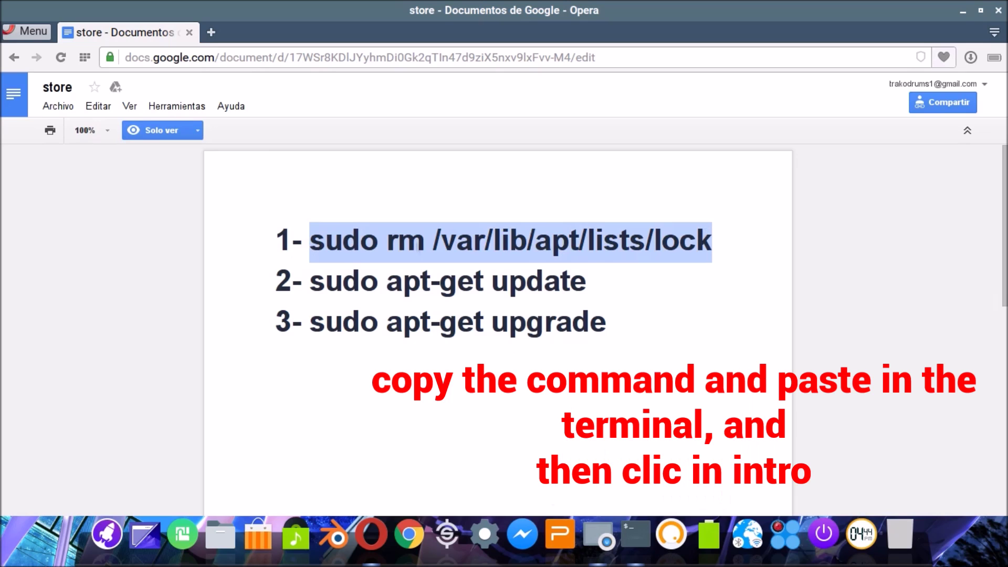
pyautogui.click(635, 534)
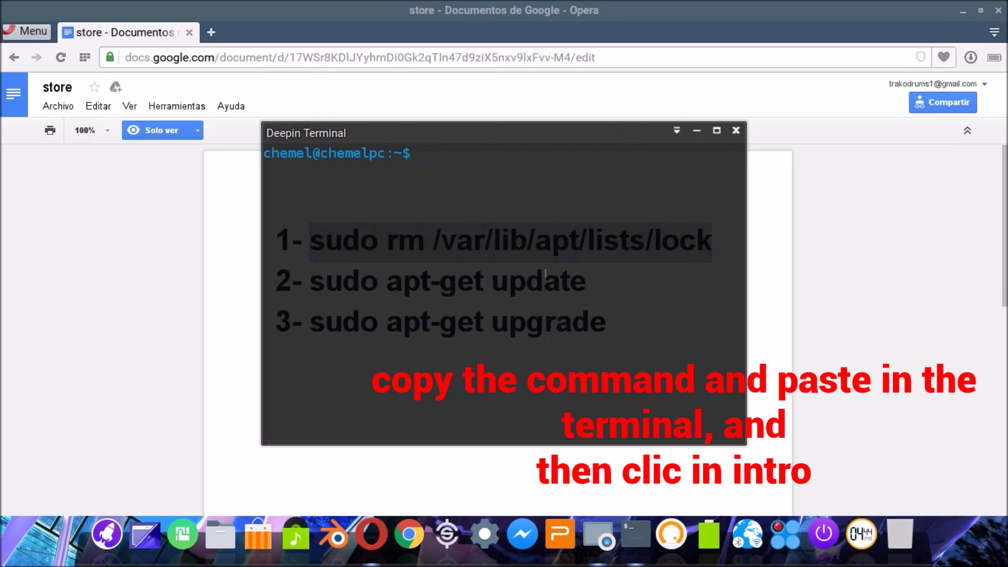
pyautogui.rightClick(456, 156)
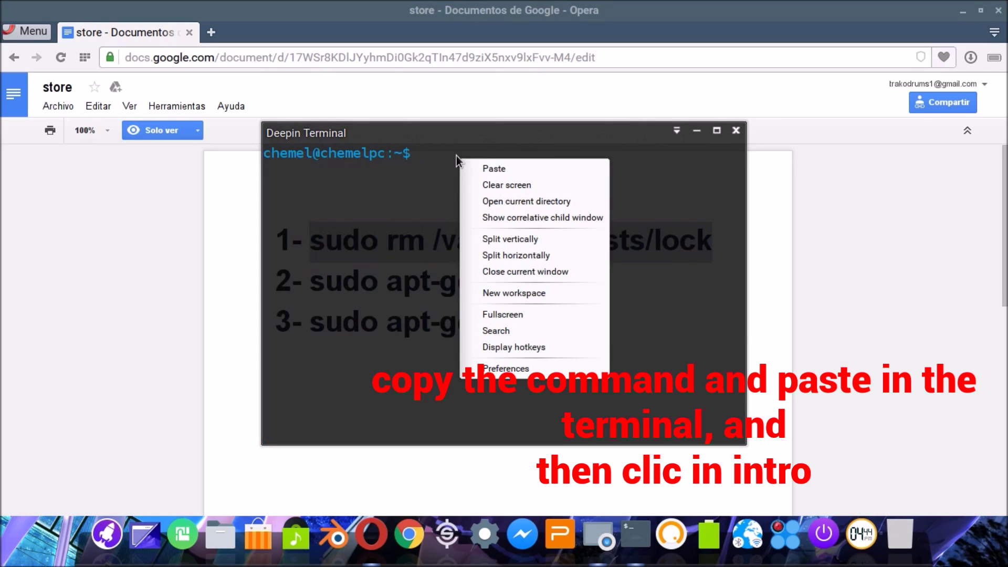
pyautogui.click(524, 168)
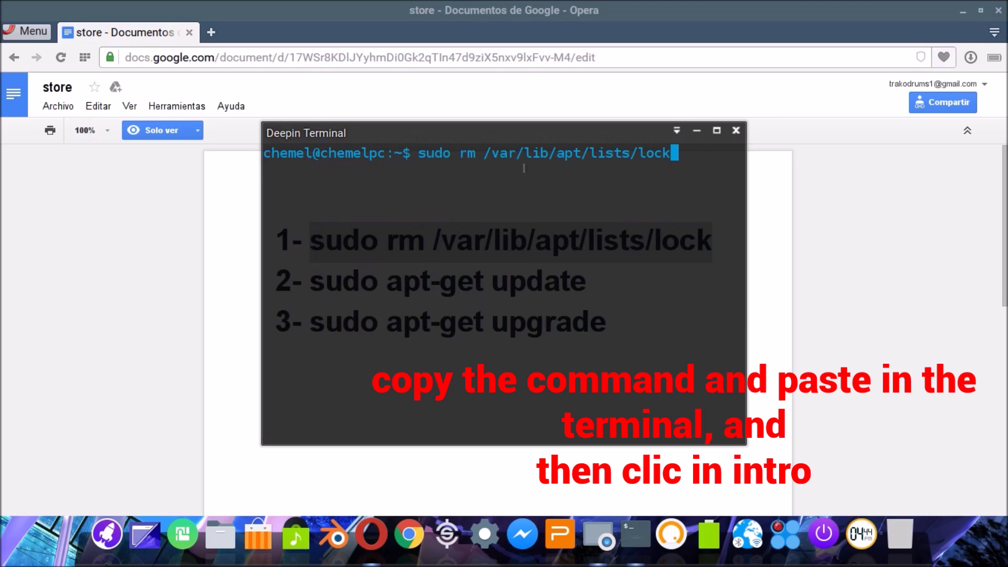